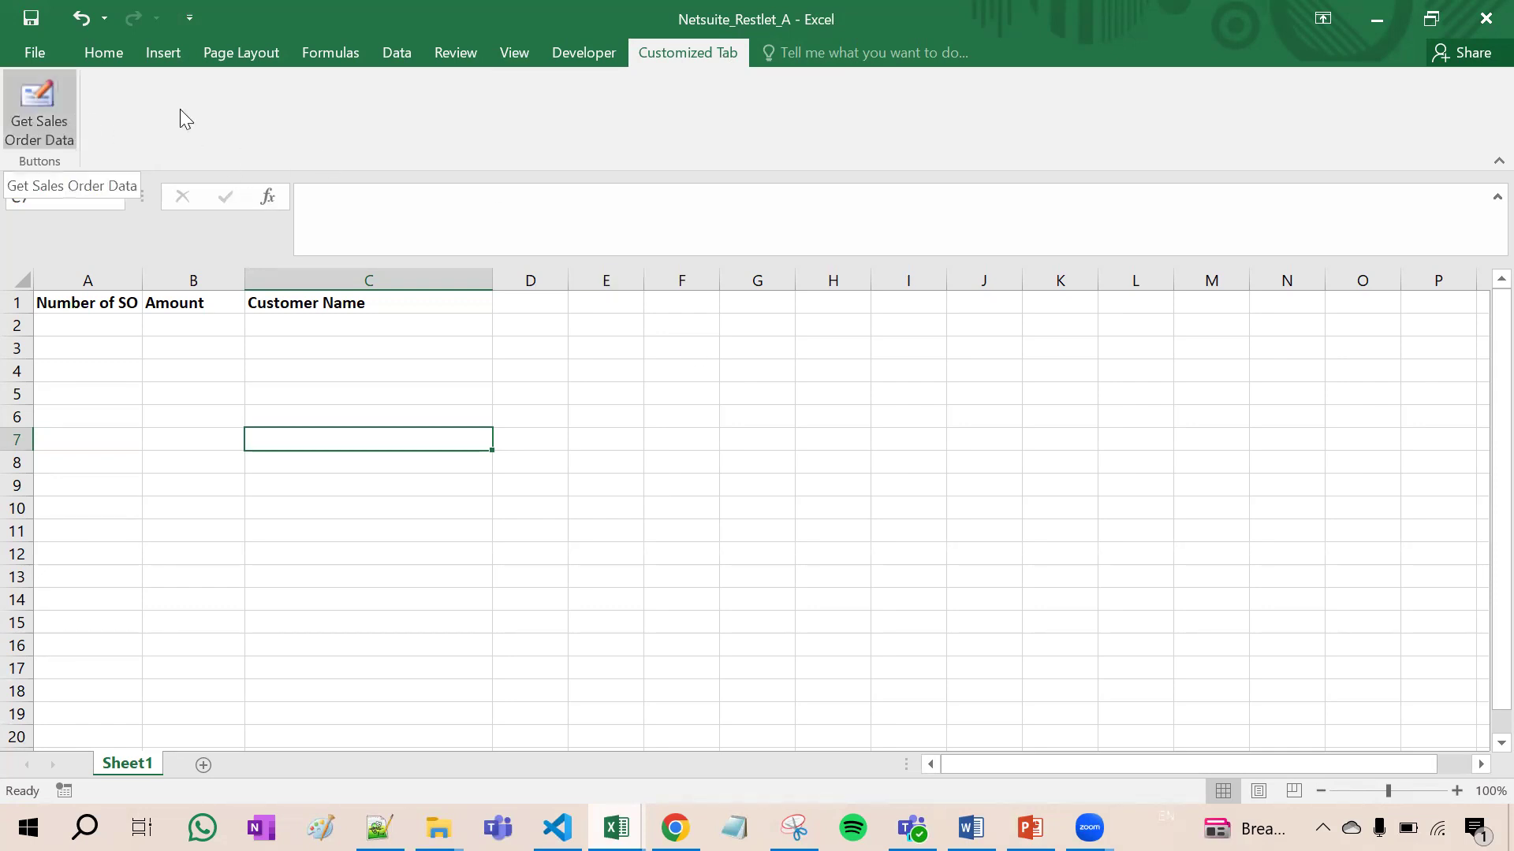
Step: Run the custom Get Sales Order Data command and check the NetSuite search results and command prompt window while the script executes
left_click(57, 98)
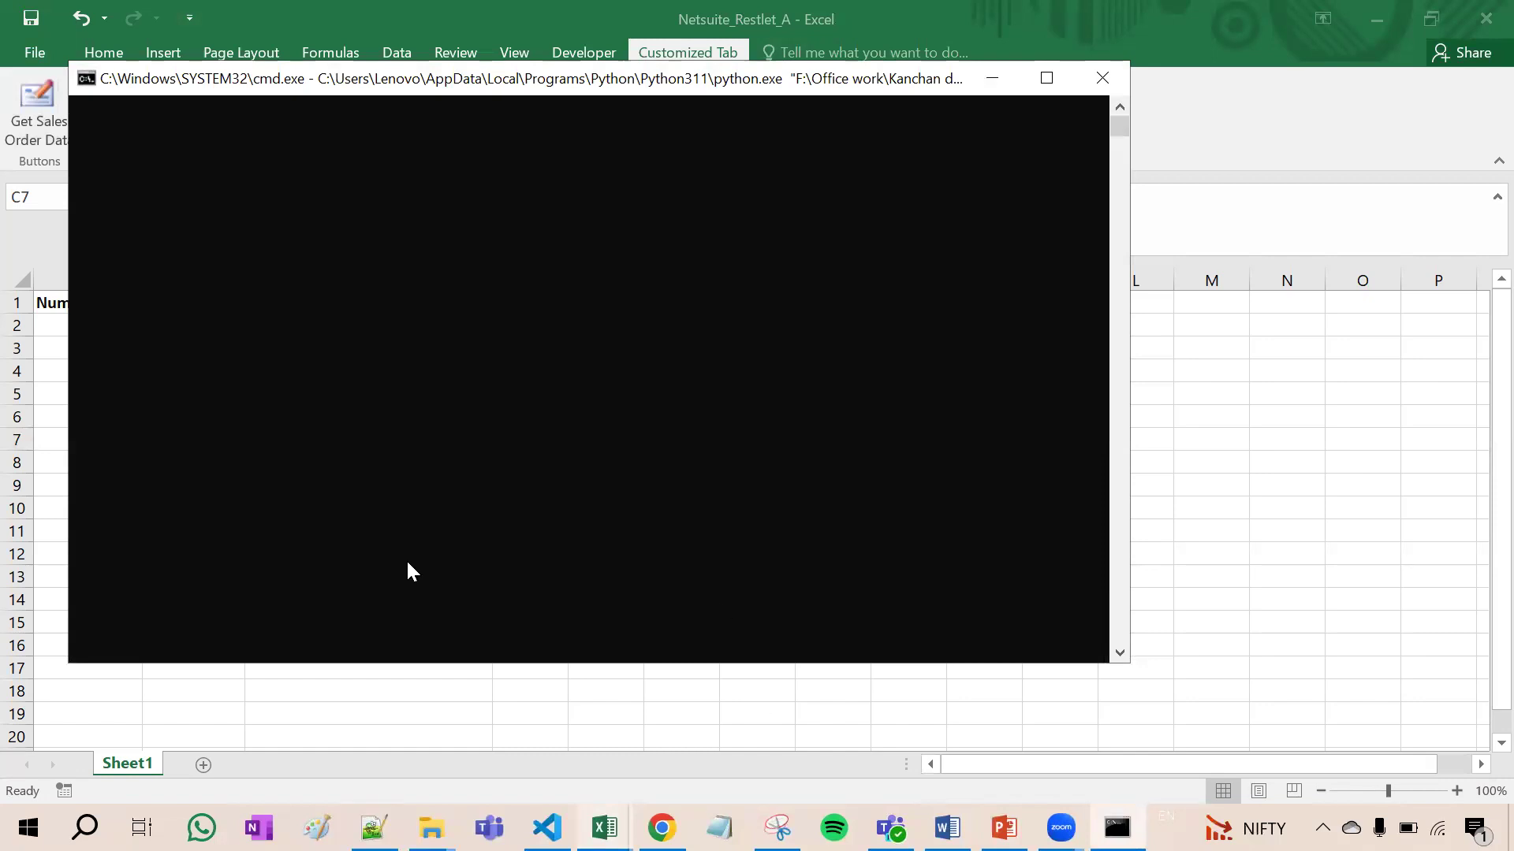
key("alt+Tab")
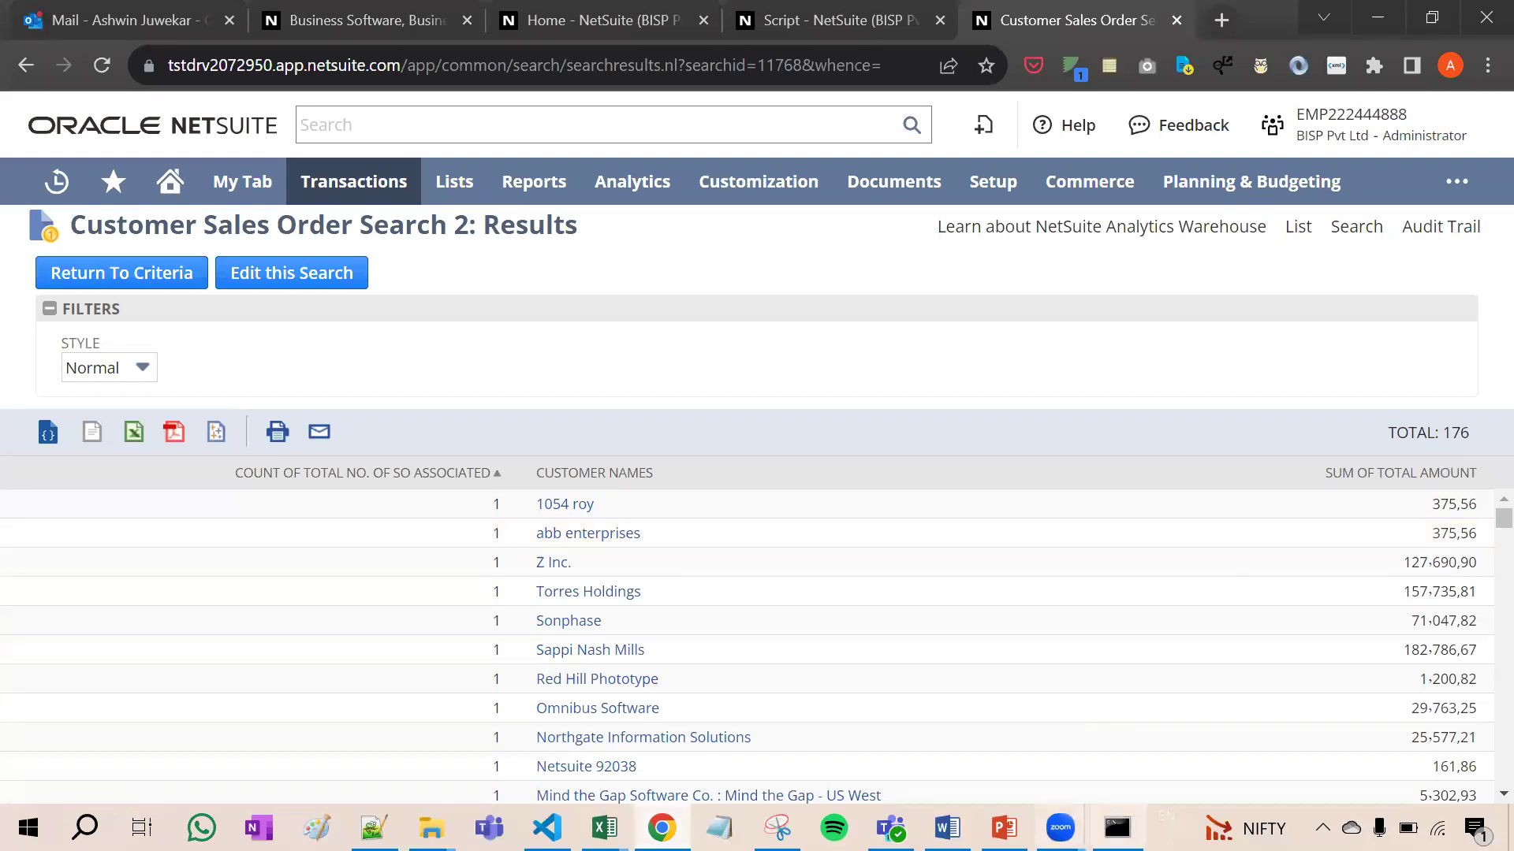
left_click(1117, 828)
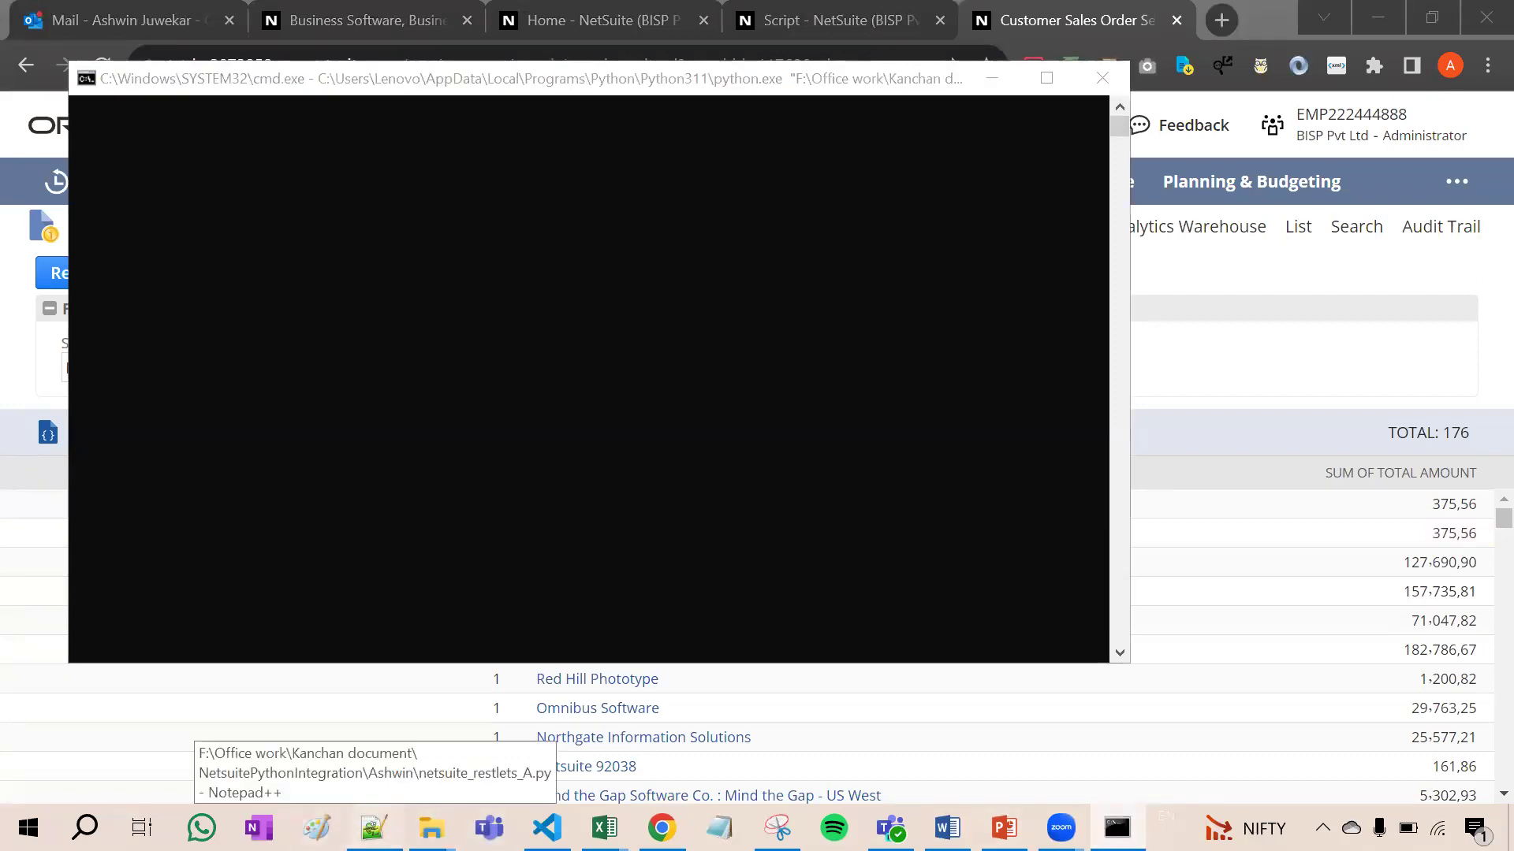
Step: Switch to Notepad++ and review netsuite_restlets_A.py from its imports down to the xlwings lines that open the workbook
left_click(372, 828)
scroll(854, 432, "up", 15)
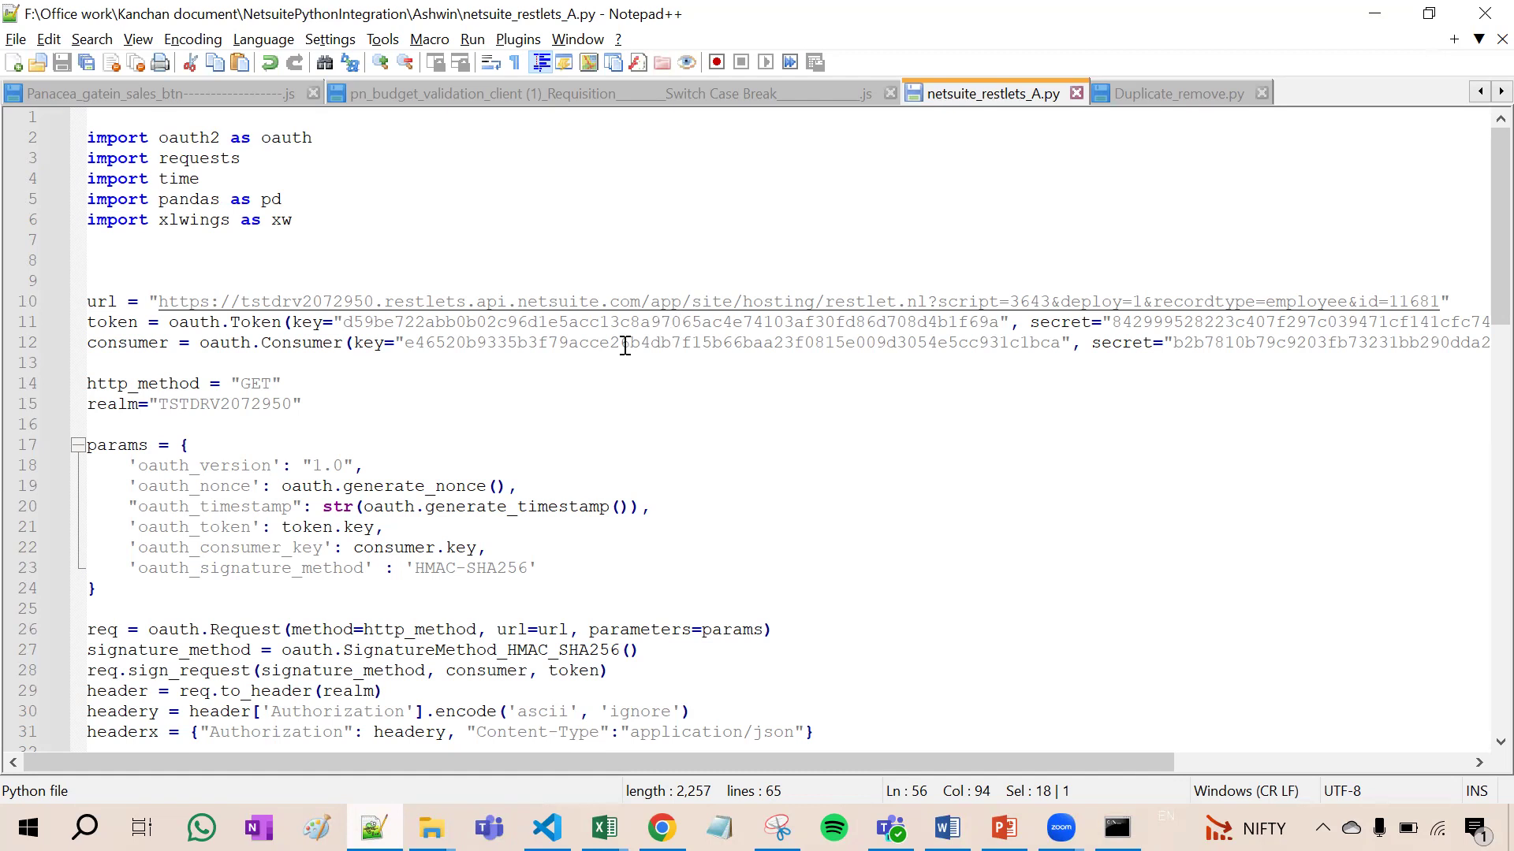
scroll(625, 347, "down", 3)
scroll(625, 344, "down", 7)
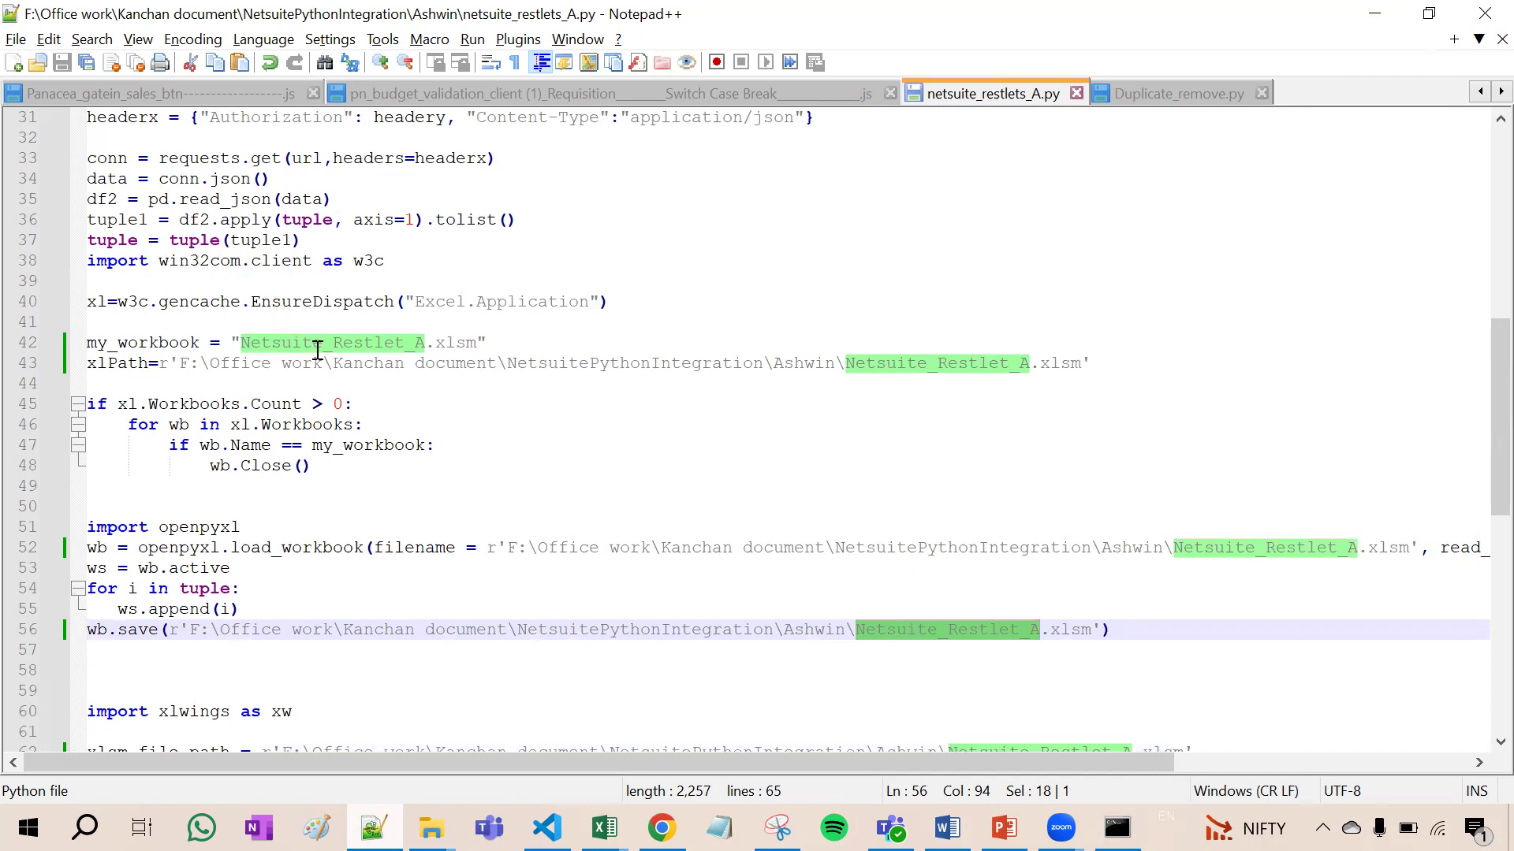
scroll(313, 557, "down", 5)
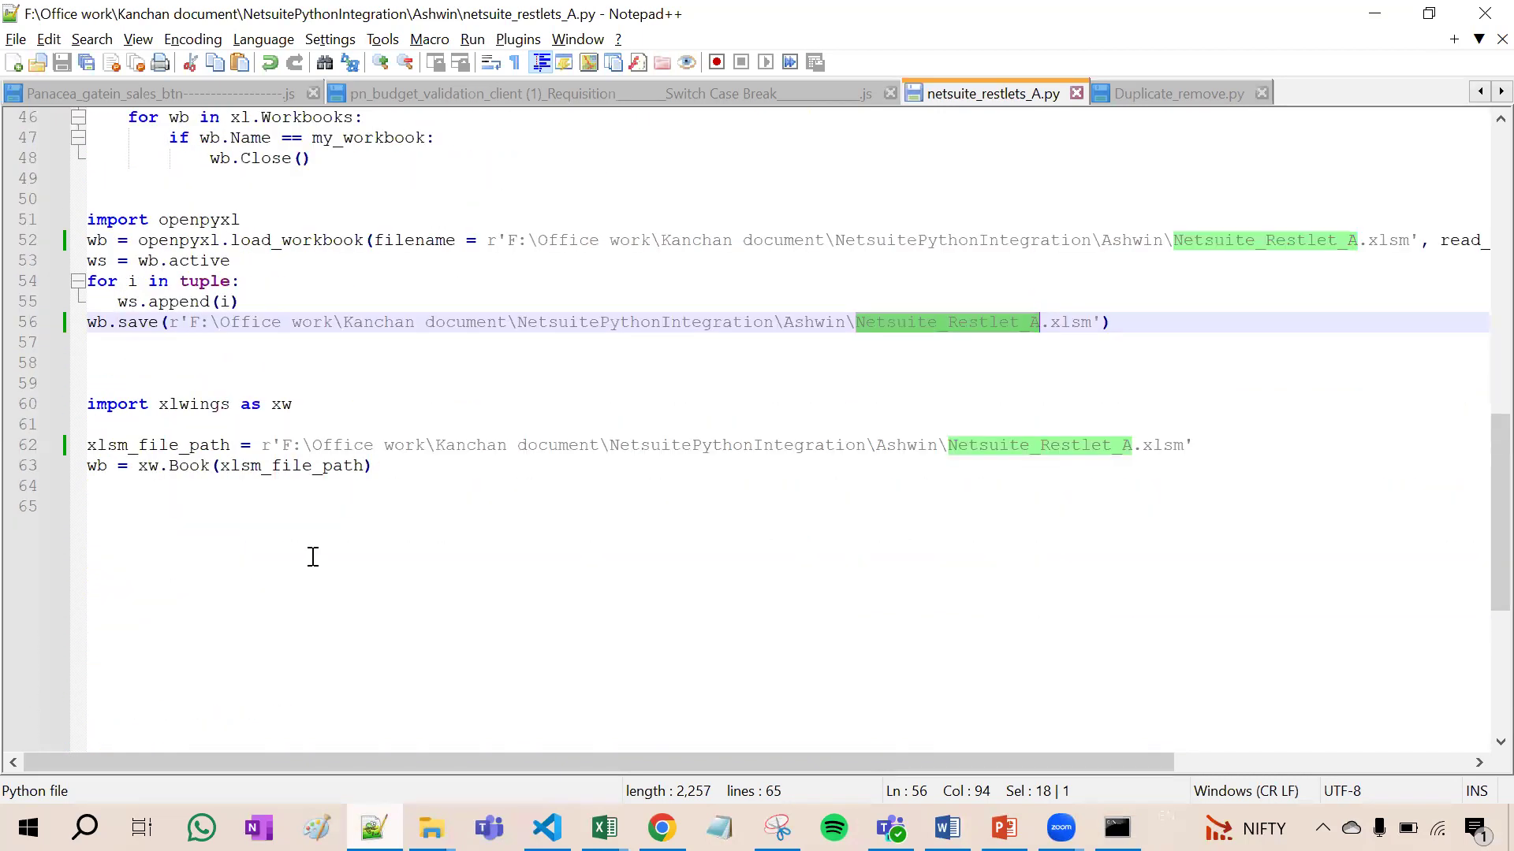
double_click(184, 403)
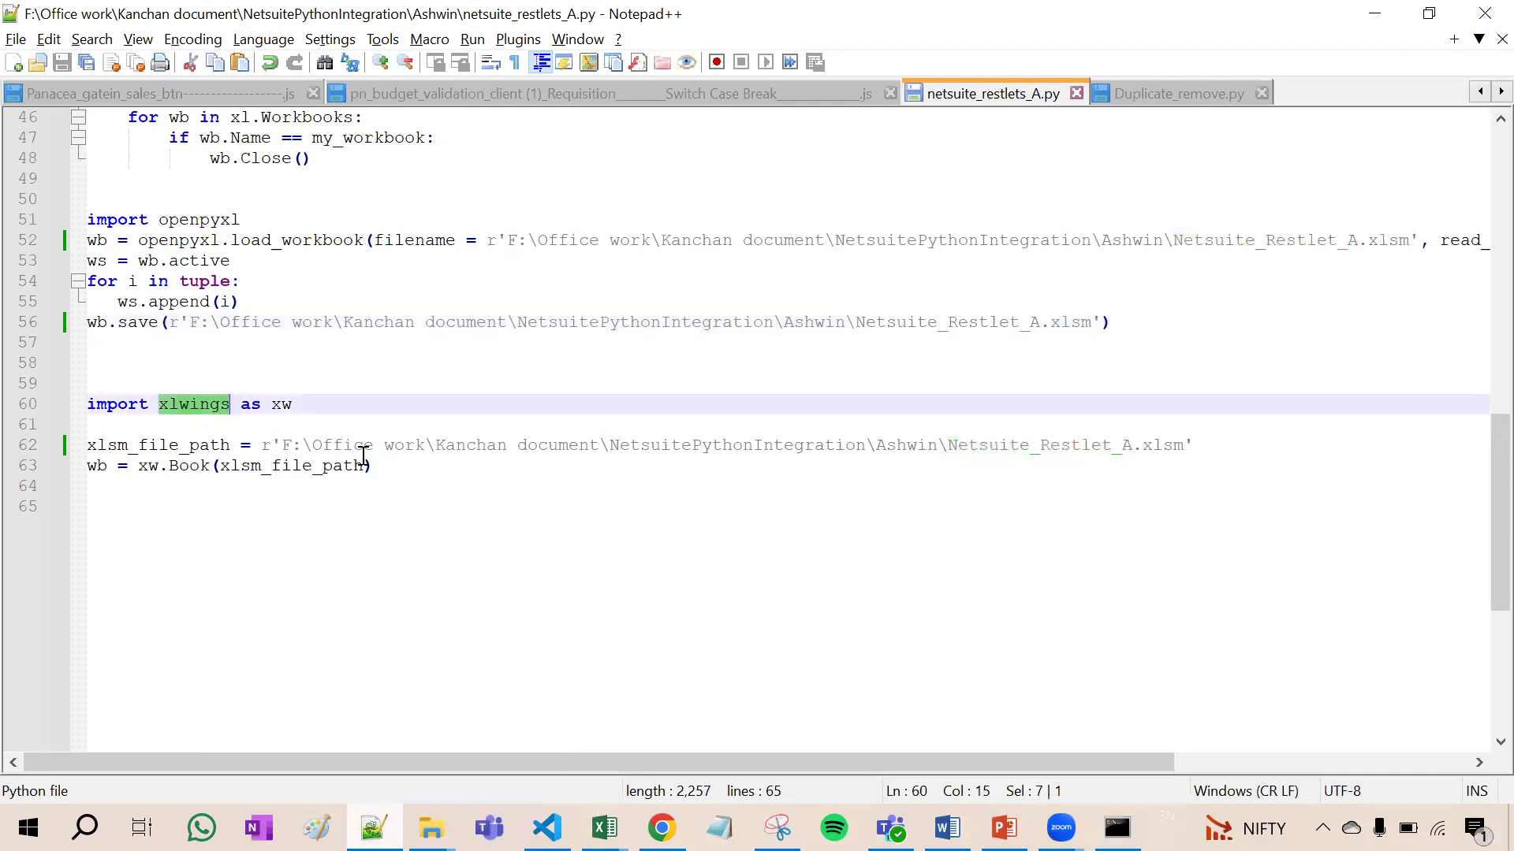
left_click(385, 466)
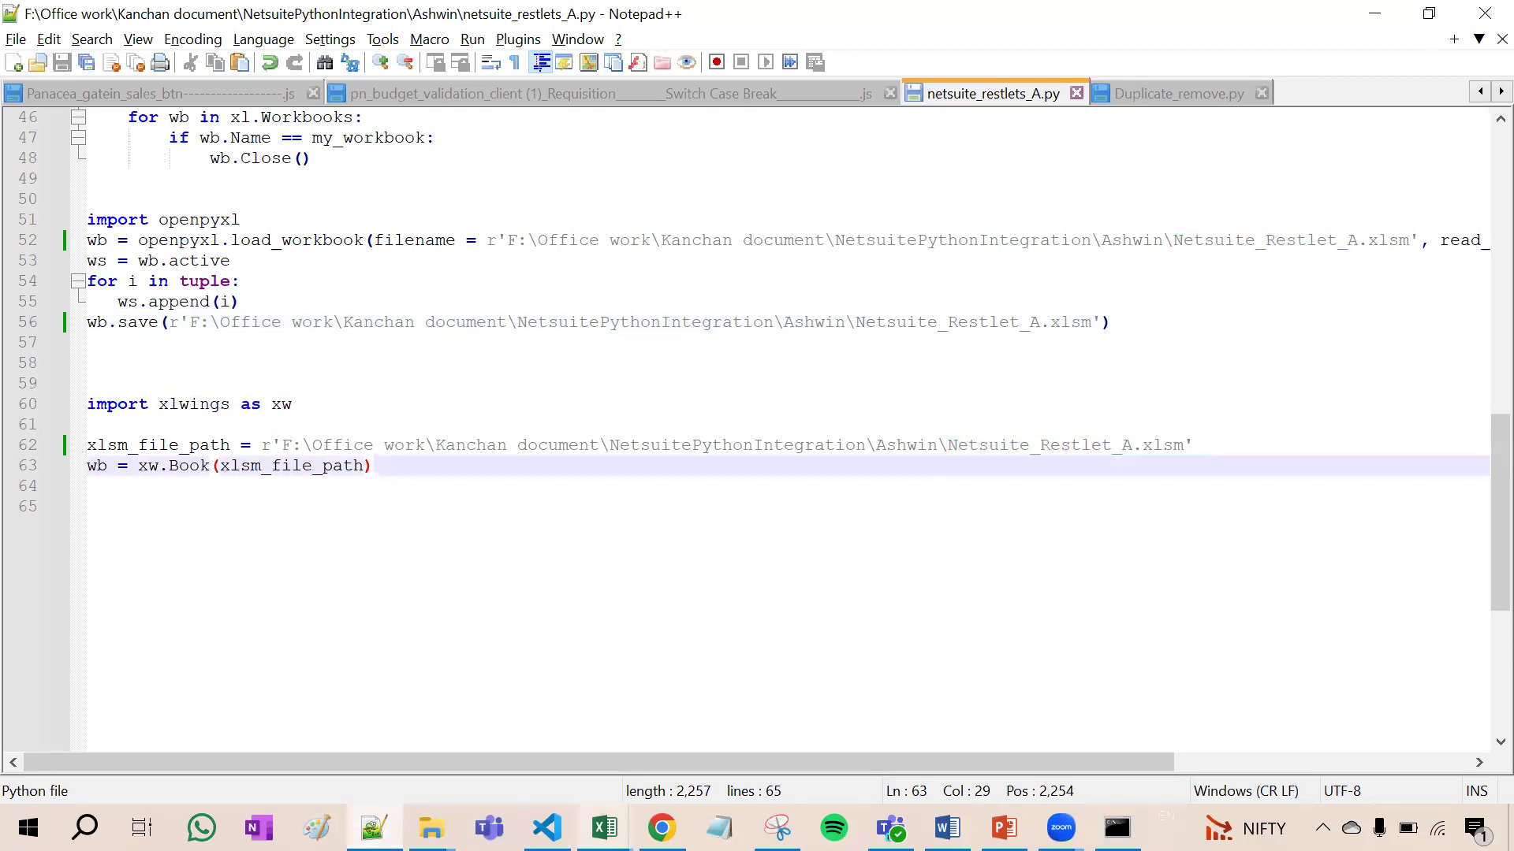
Step: Switch to the Visual Basic editor, examine the Python executable path in the netsuite_restlets macro, and put the editor away
left_click(604, 828)
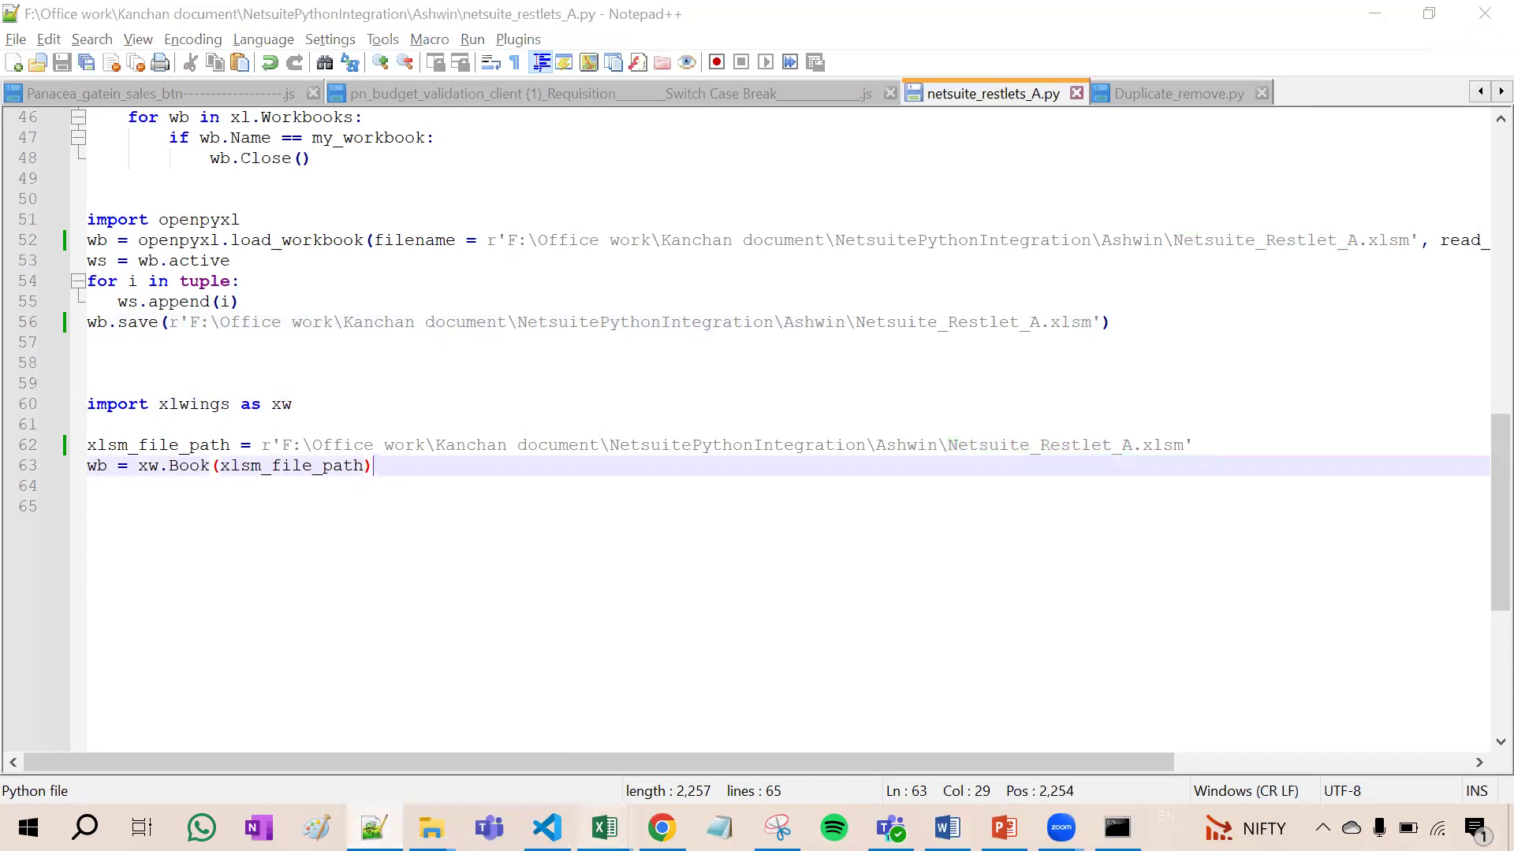
left_click(700, 714)
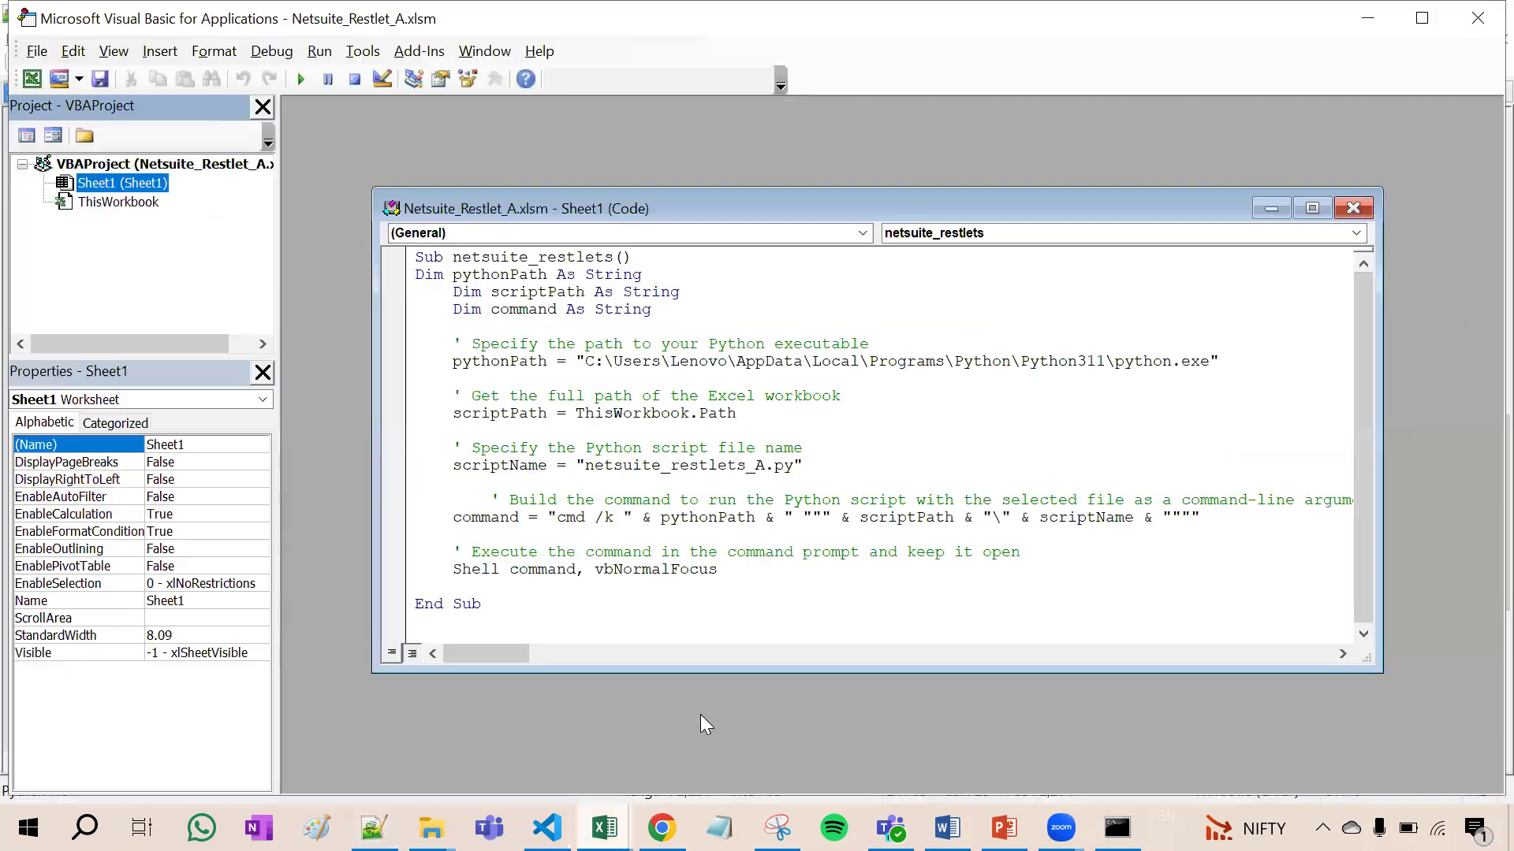
left_click(734, 361)
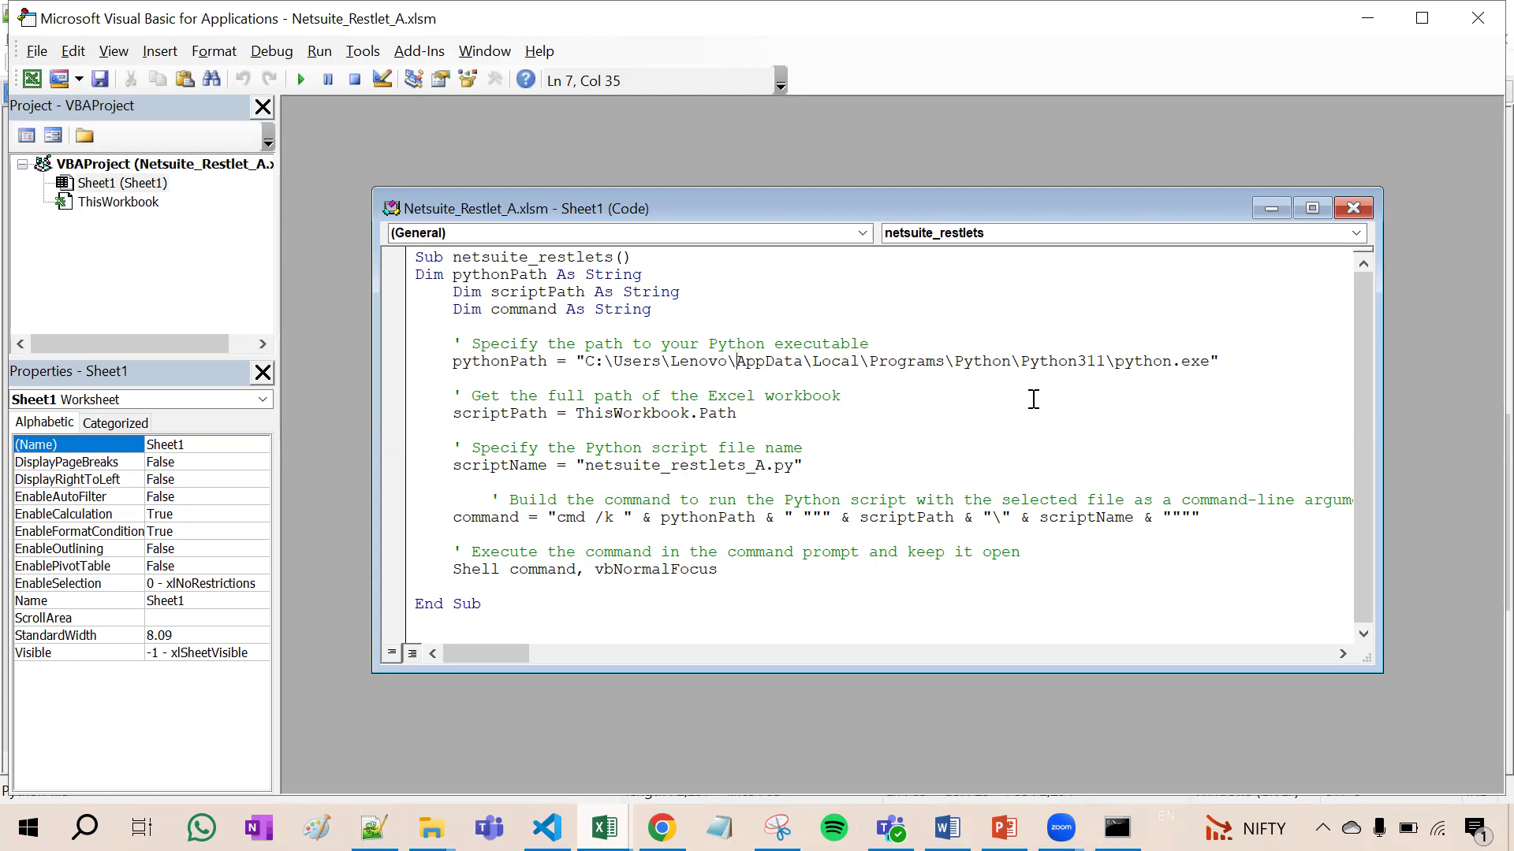
left_click(1354, 24)
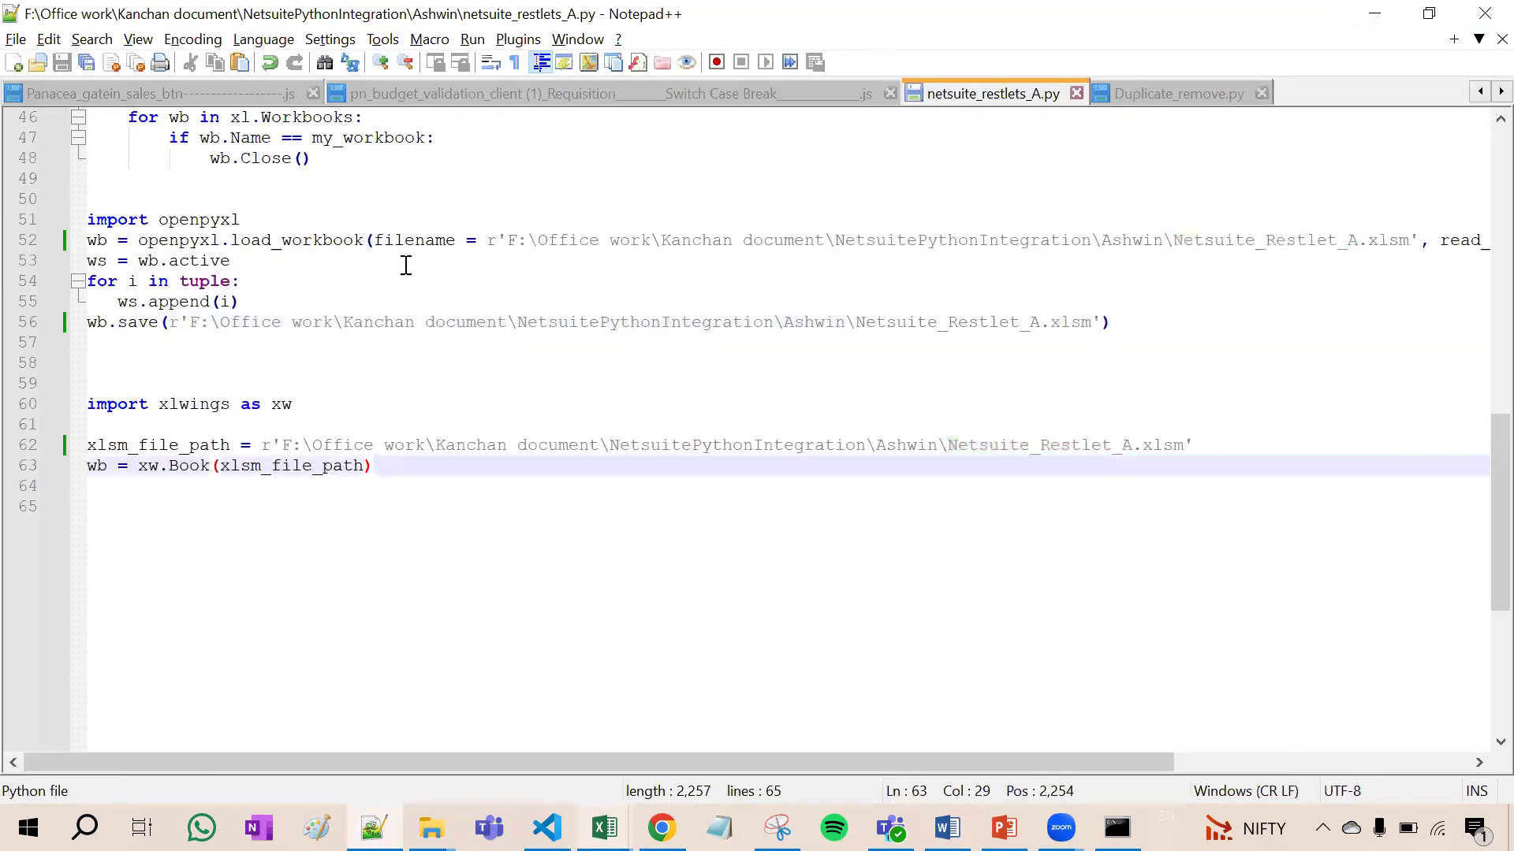
Step: Return to the Netsuite_Restlet_A workbook, review the imported sales order rows, clear the selection, and show the customized commands
left_click(604, 828)
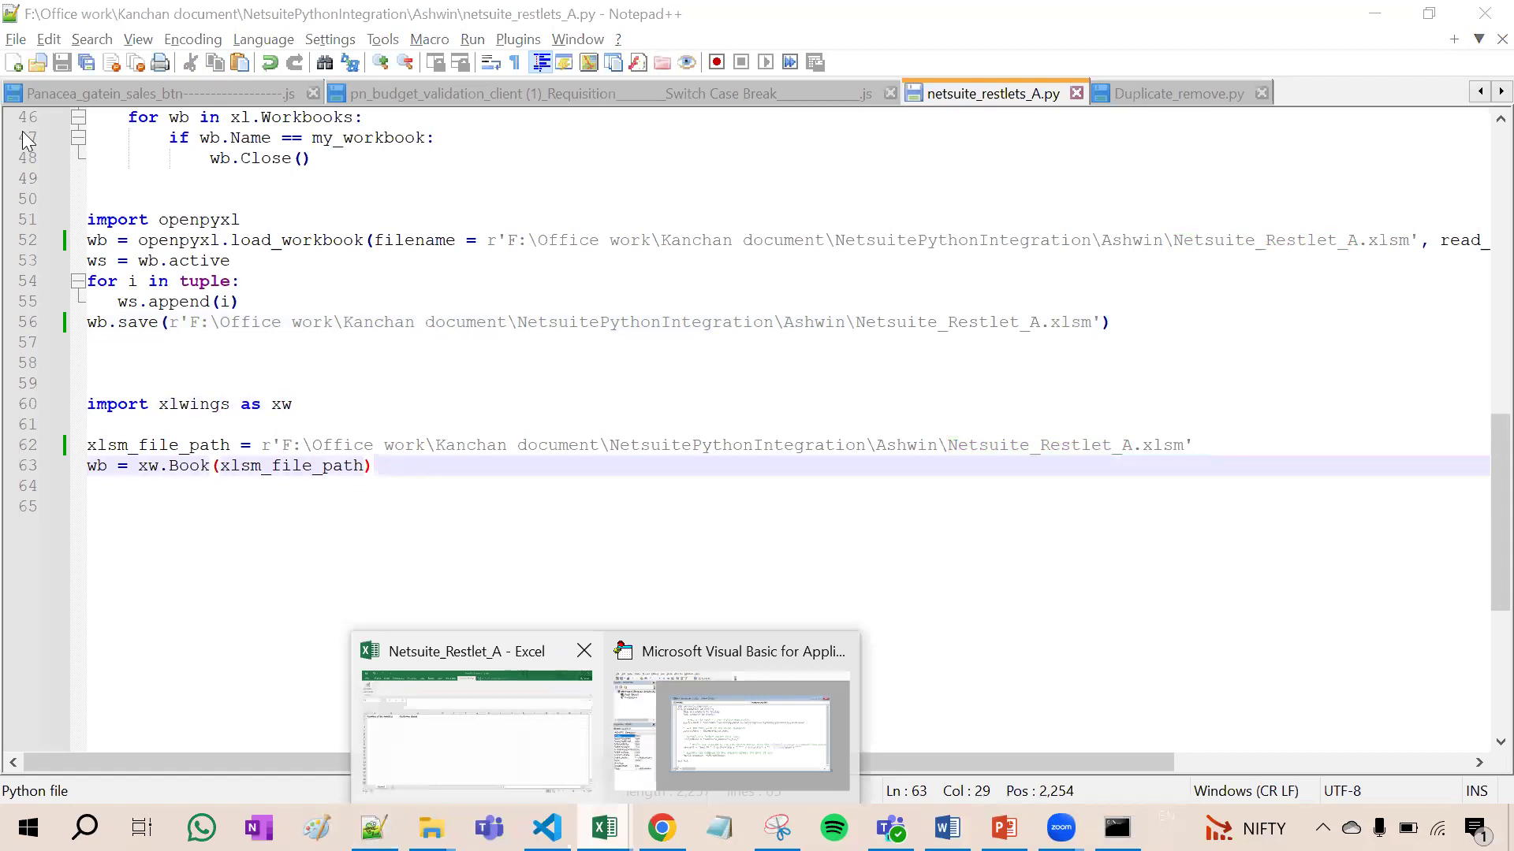
left_click(510, 729)
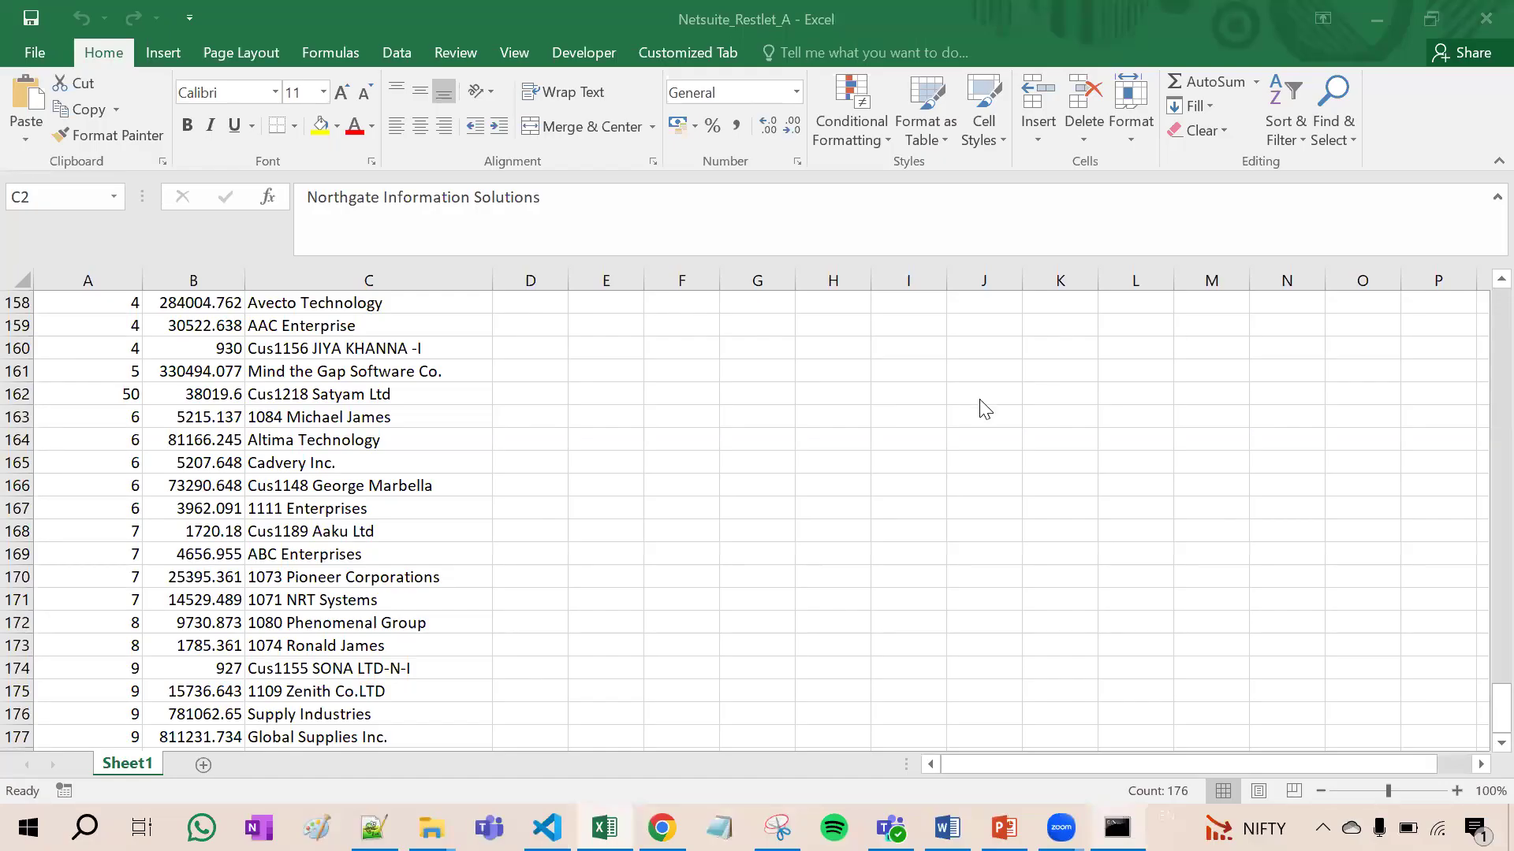
scroll(413, 328, "up", 20)
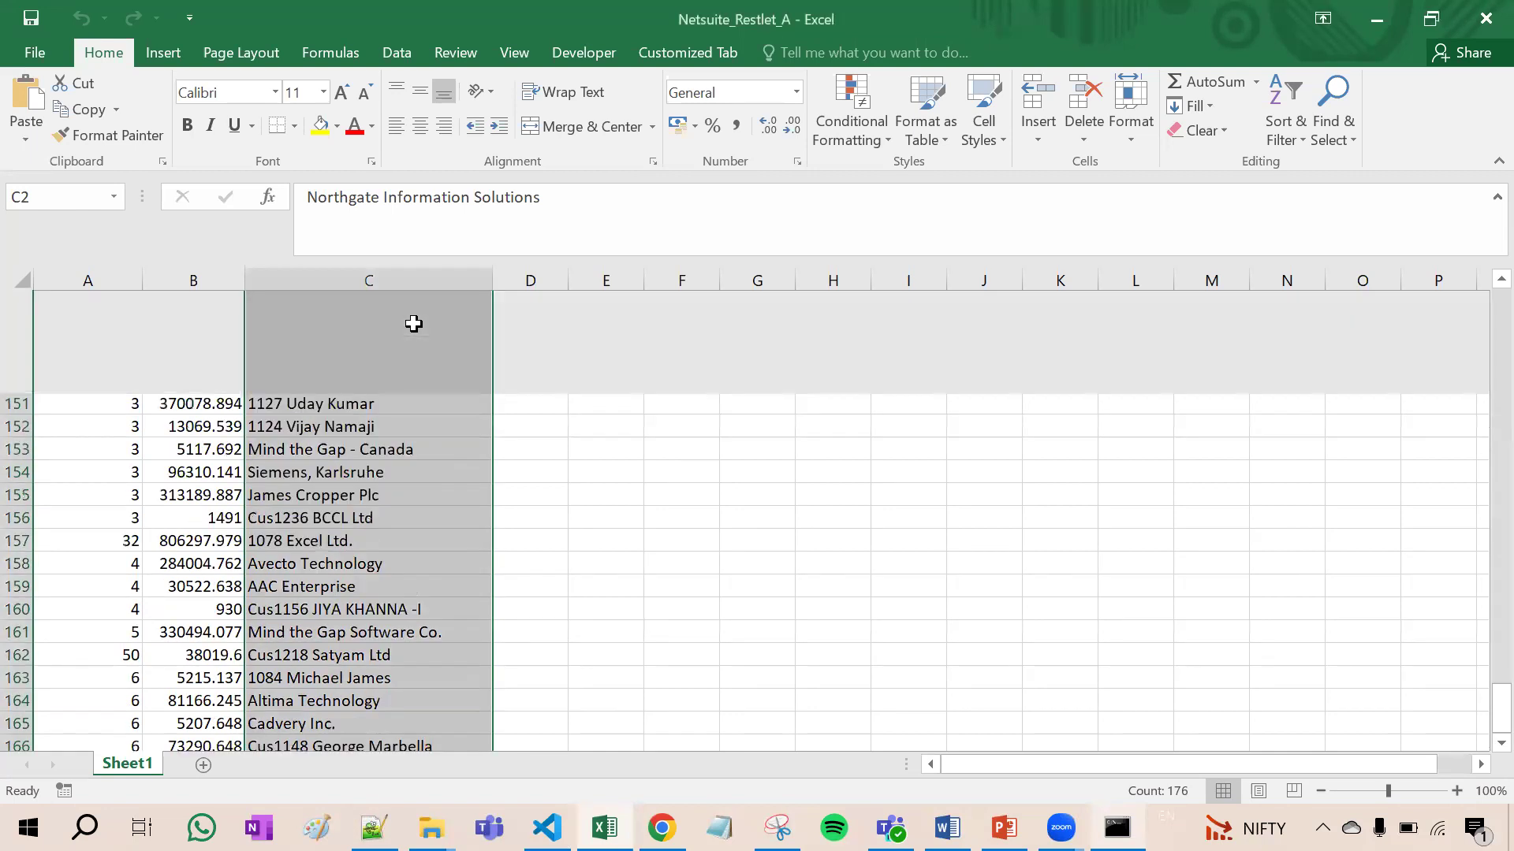
scroll(413, 324, "up", 20)
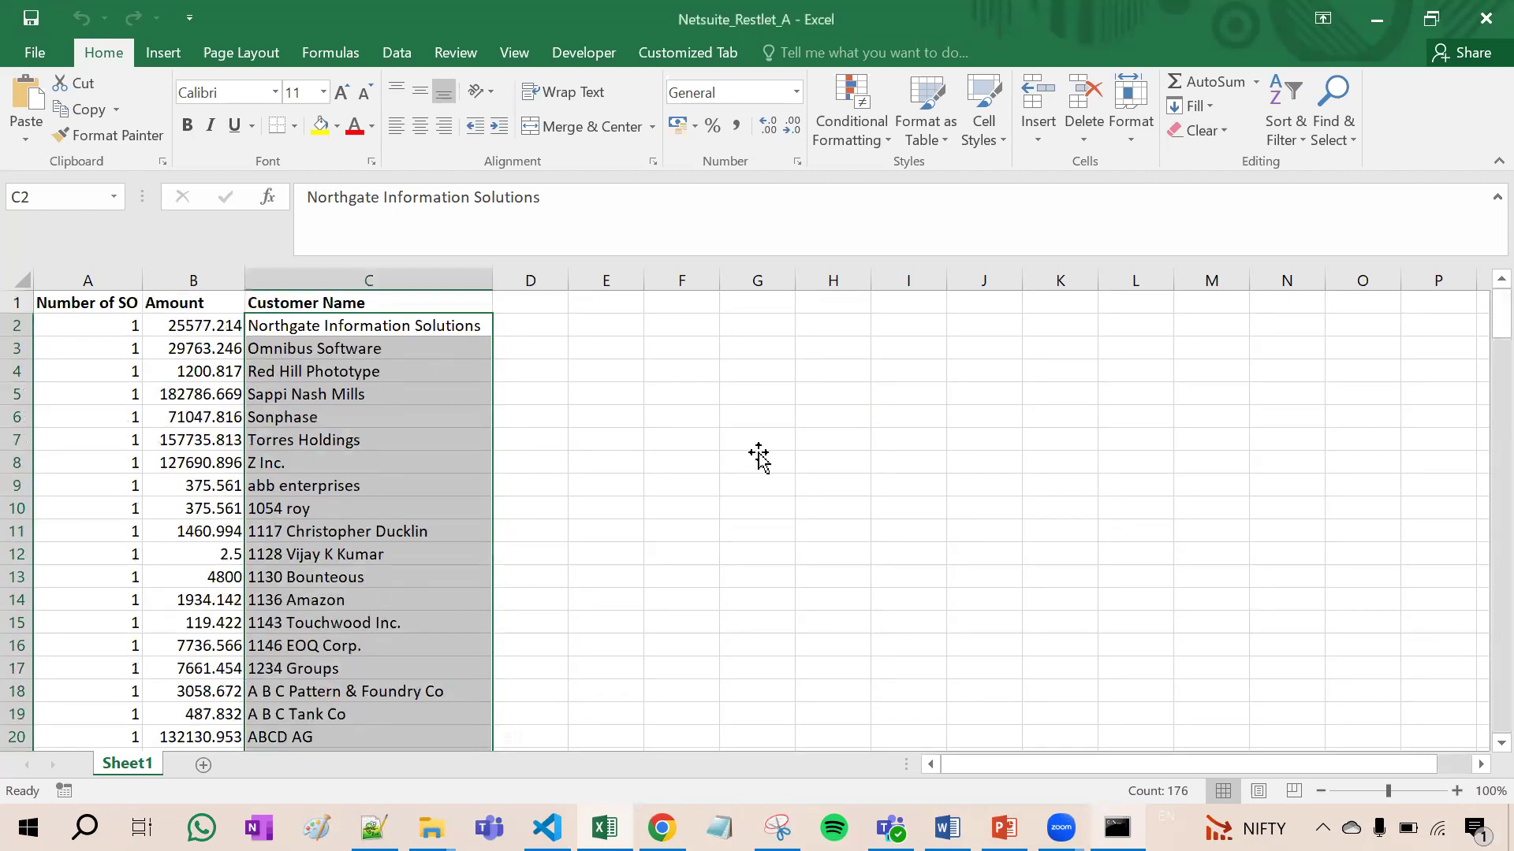
left_click(758, 461)
left_click(643, 51)
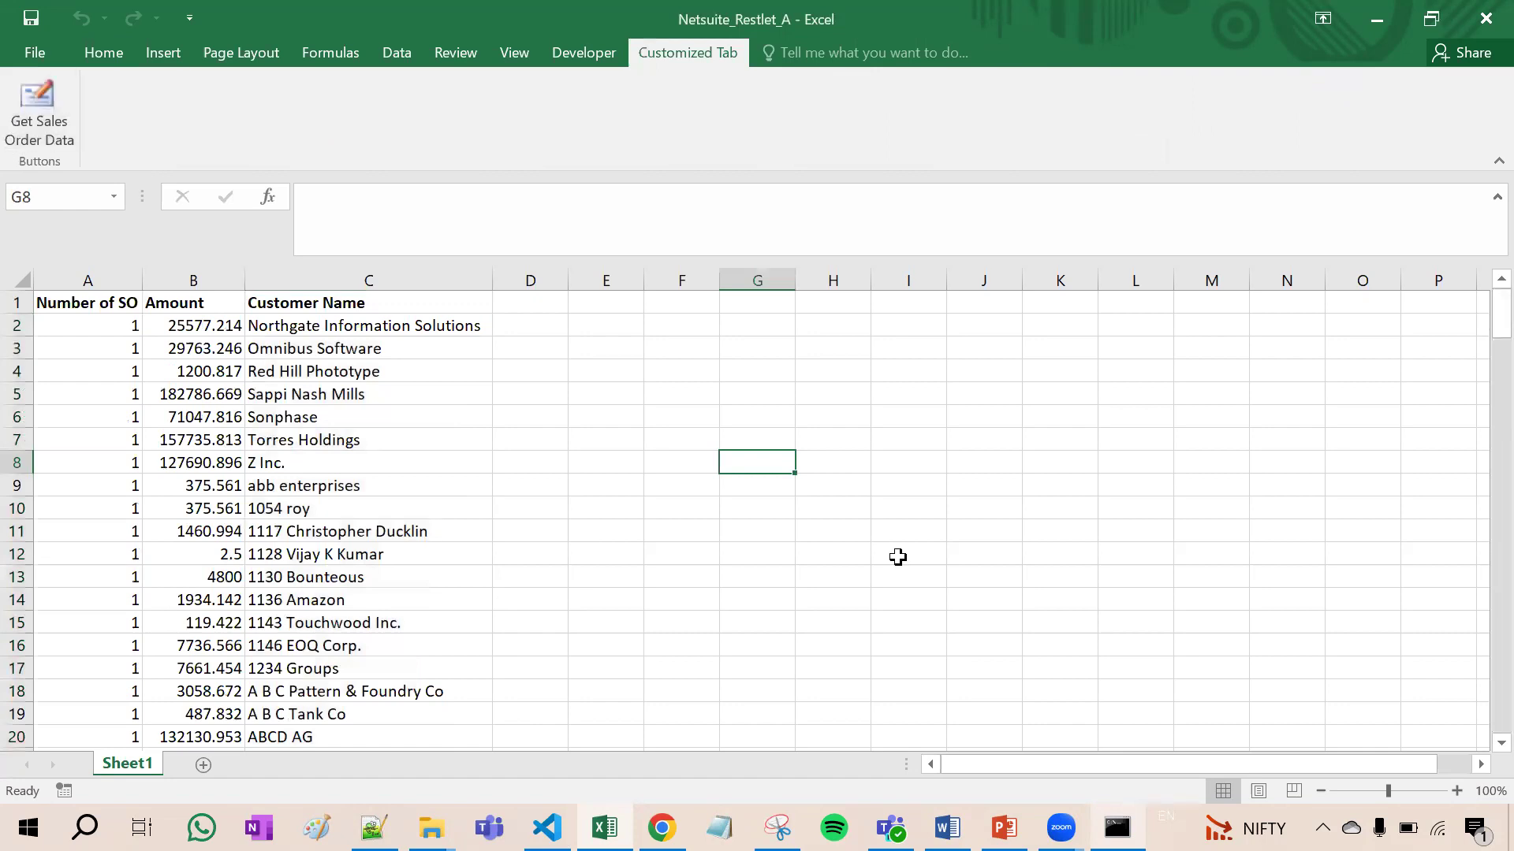
Step: Check the script's output in the command prompt window and return to the workbook
left_click(1116, 828)
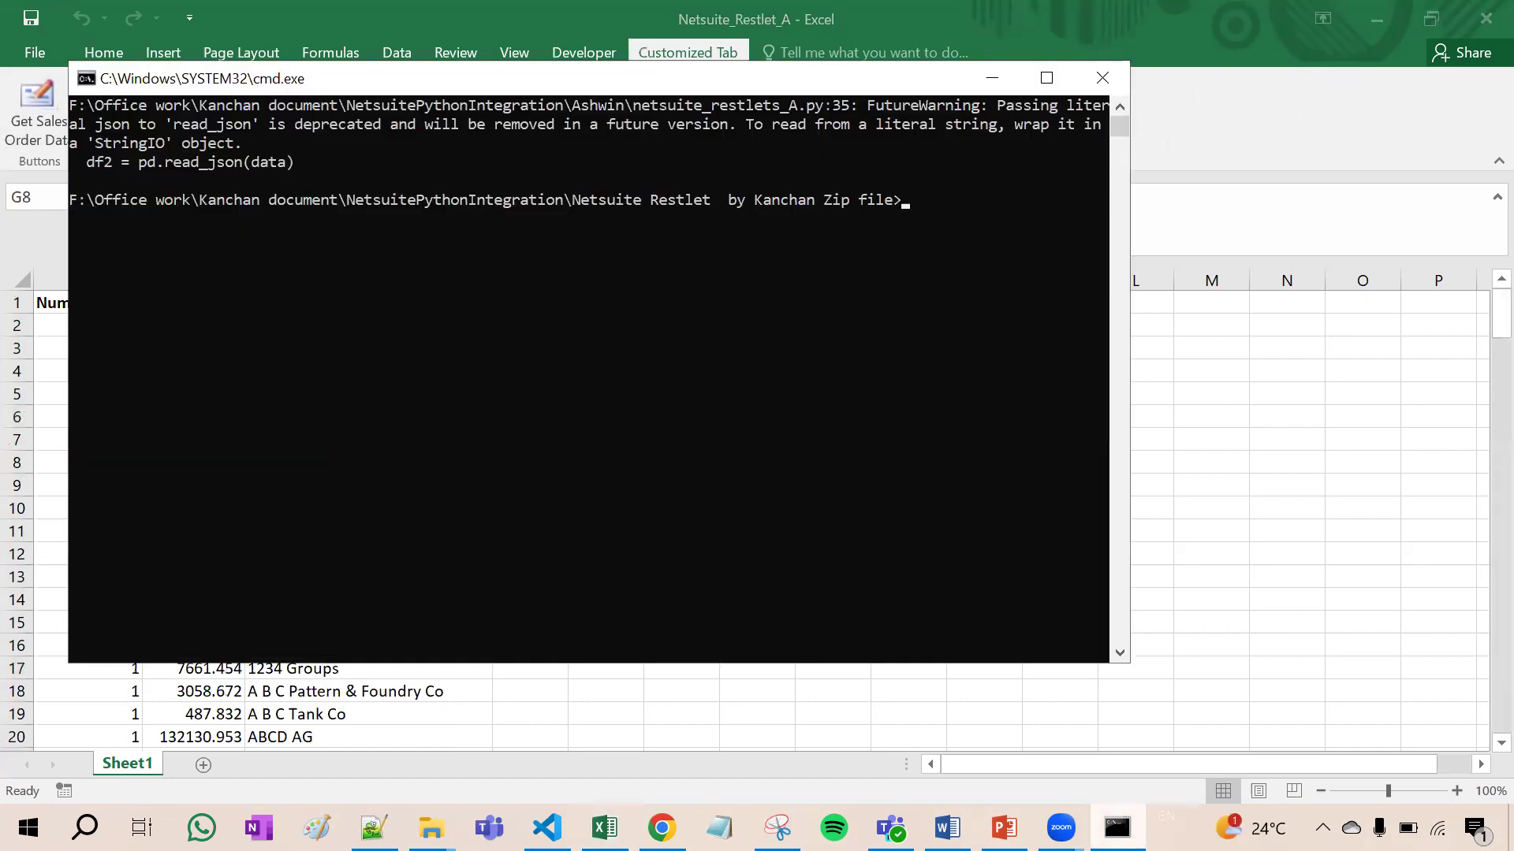
left_click(1117, 827)
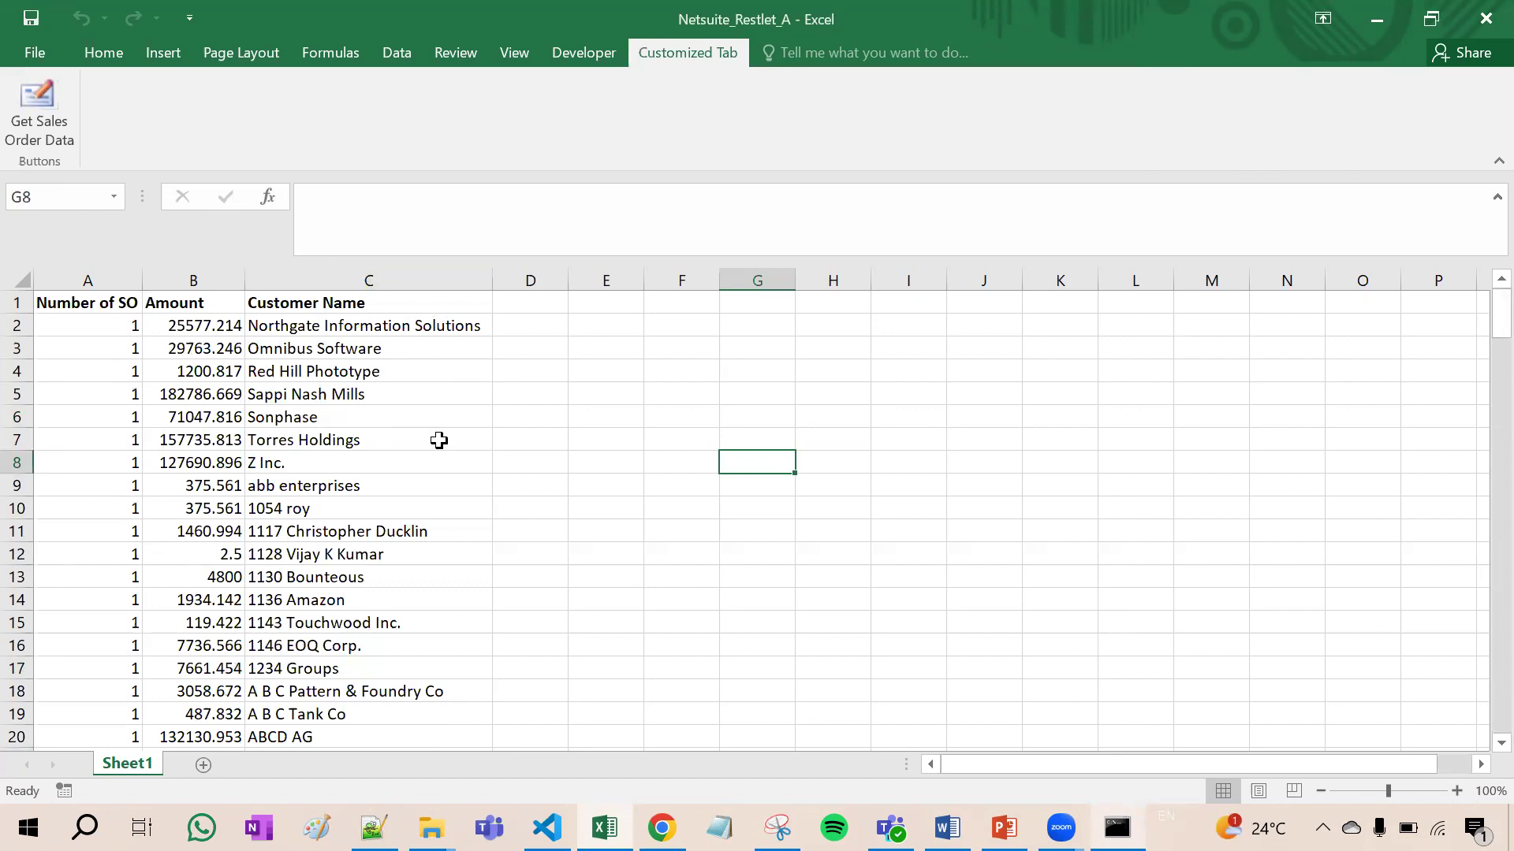
left_click(547, 827)
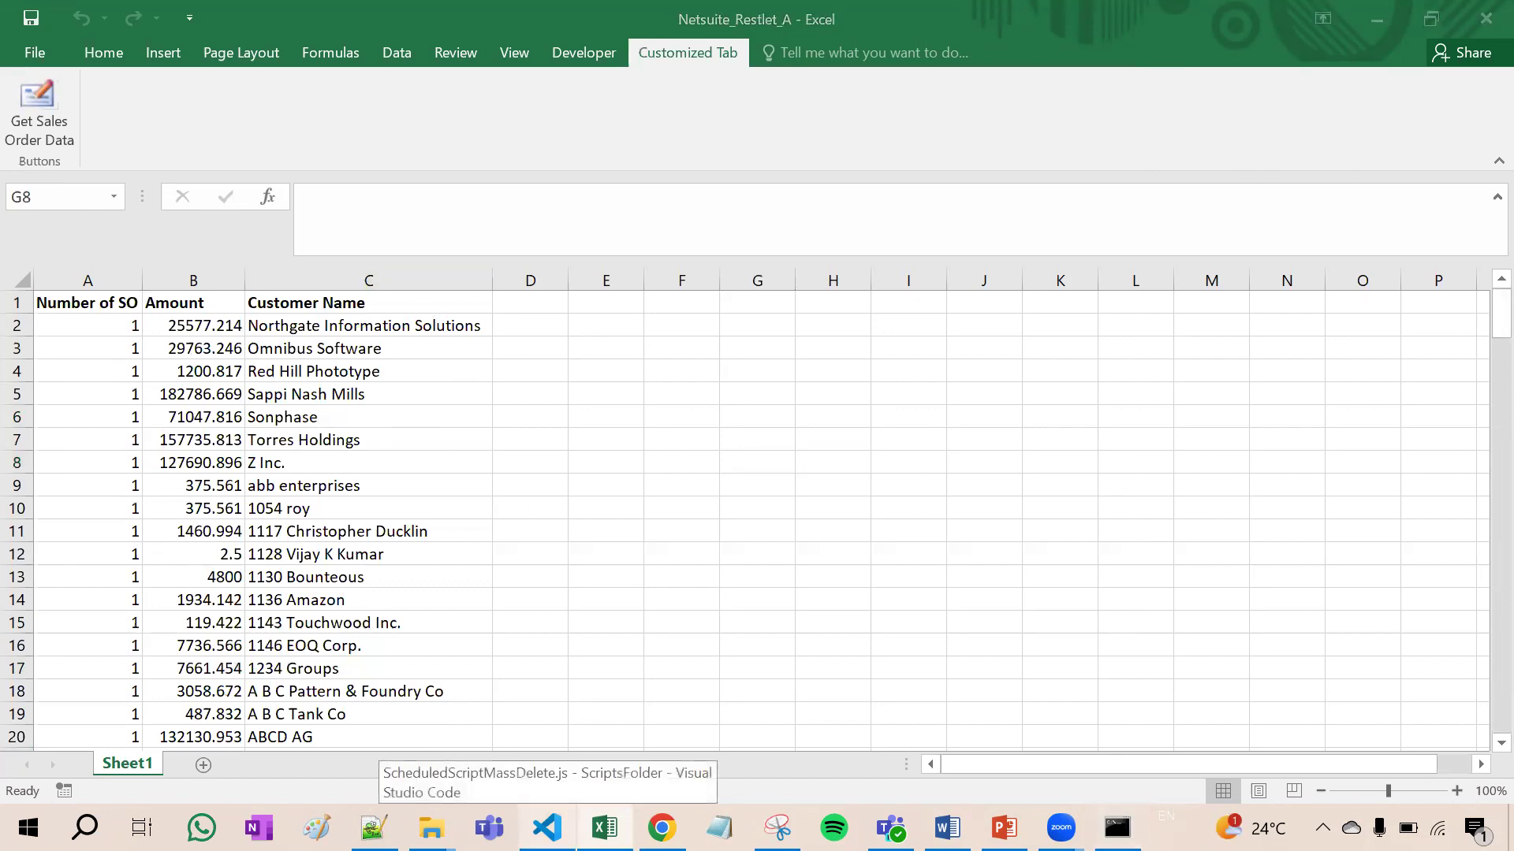
Step: Select all customer names from C2 down and compare their count with the Customer Sales Order Search 2 results in NetSuite
left_click(372, 325)
key("ctrl+shift+Down")
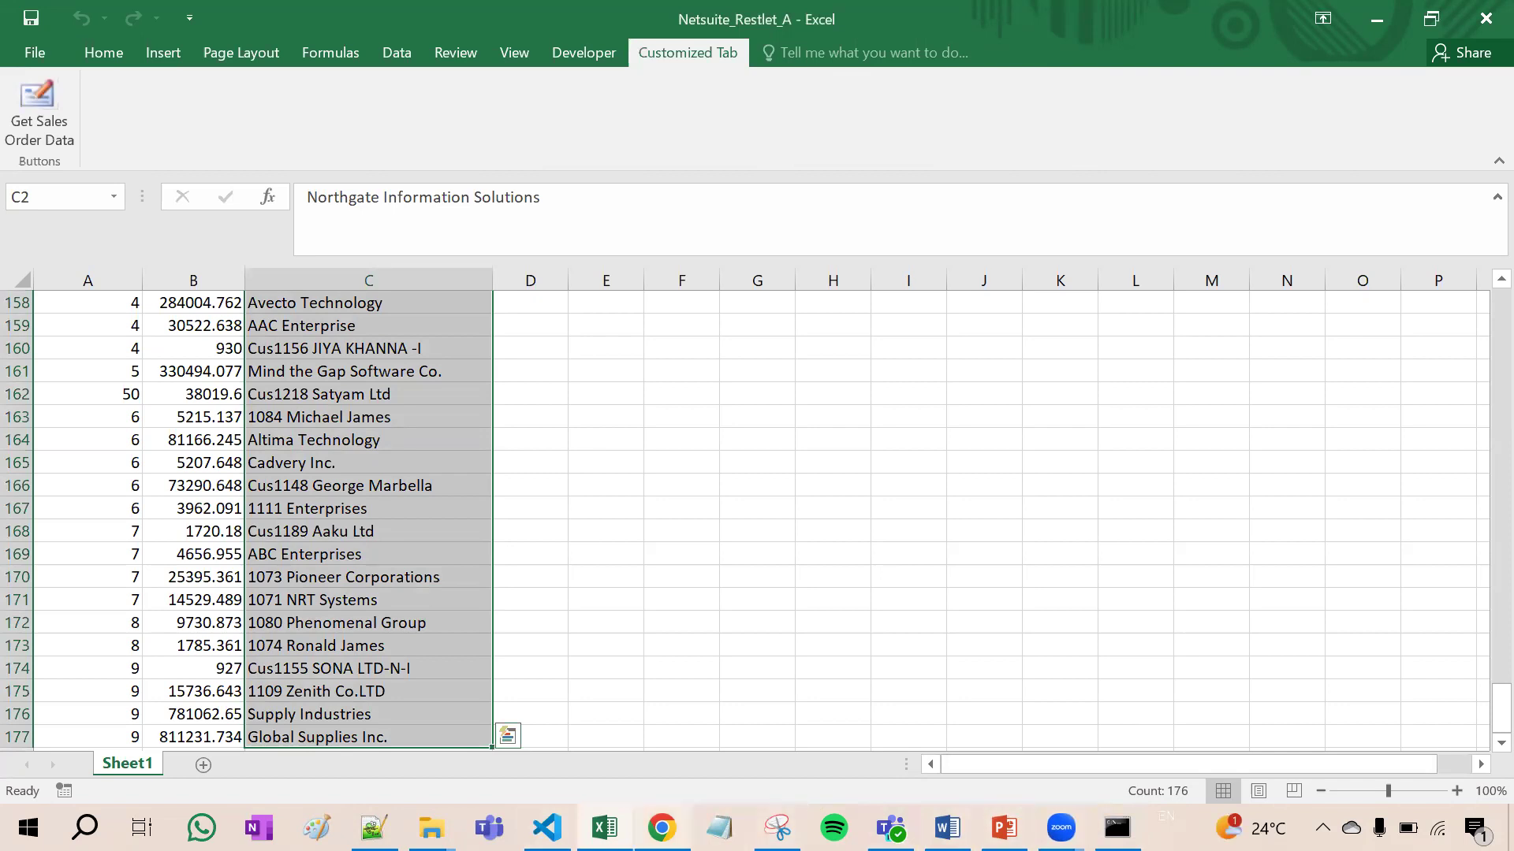
left_click(661, 828)
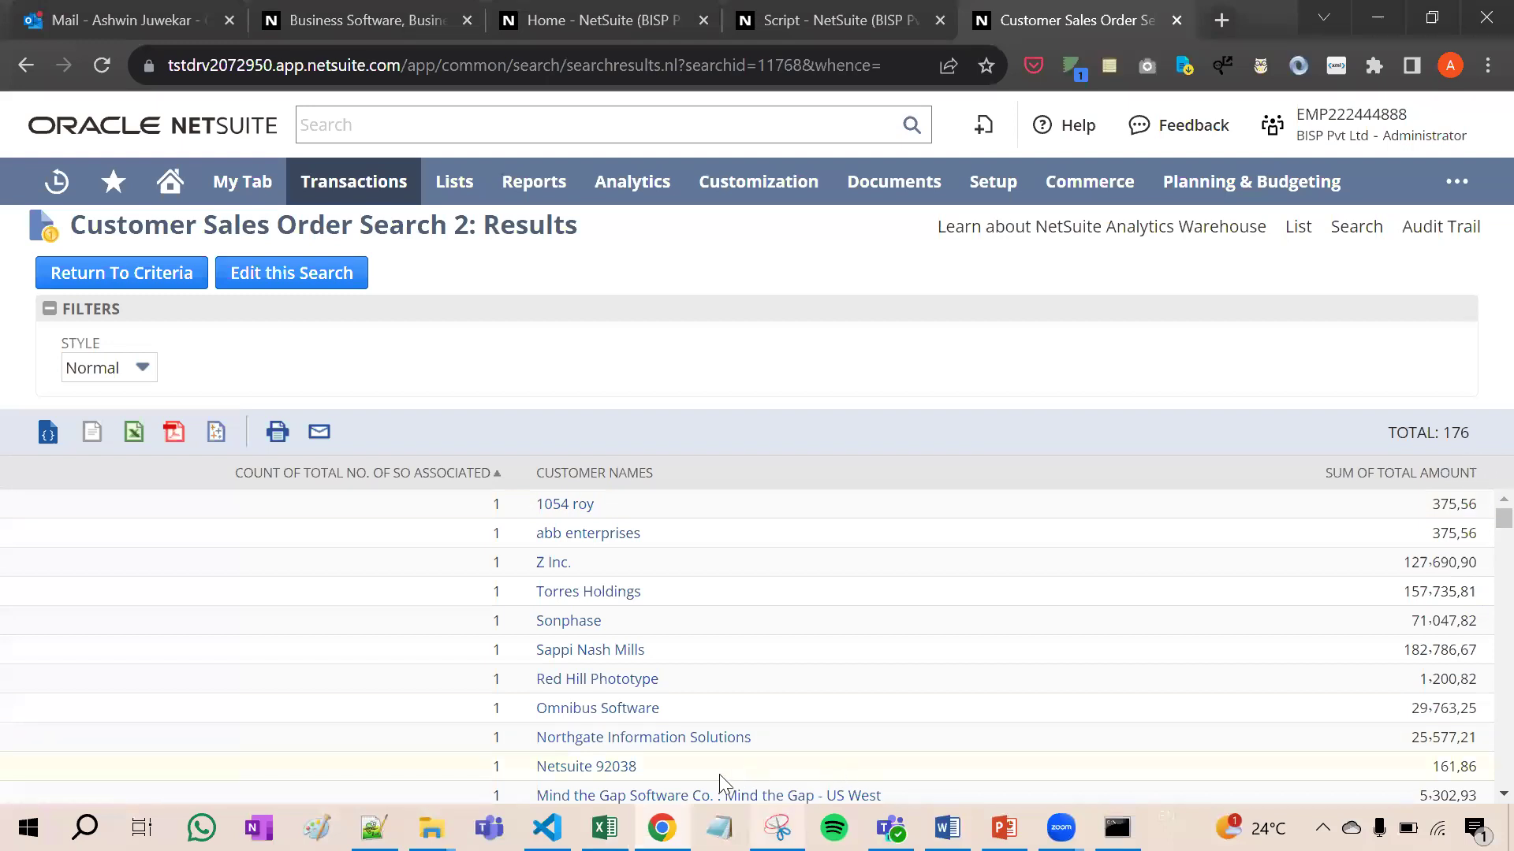
left_click(604, 828)
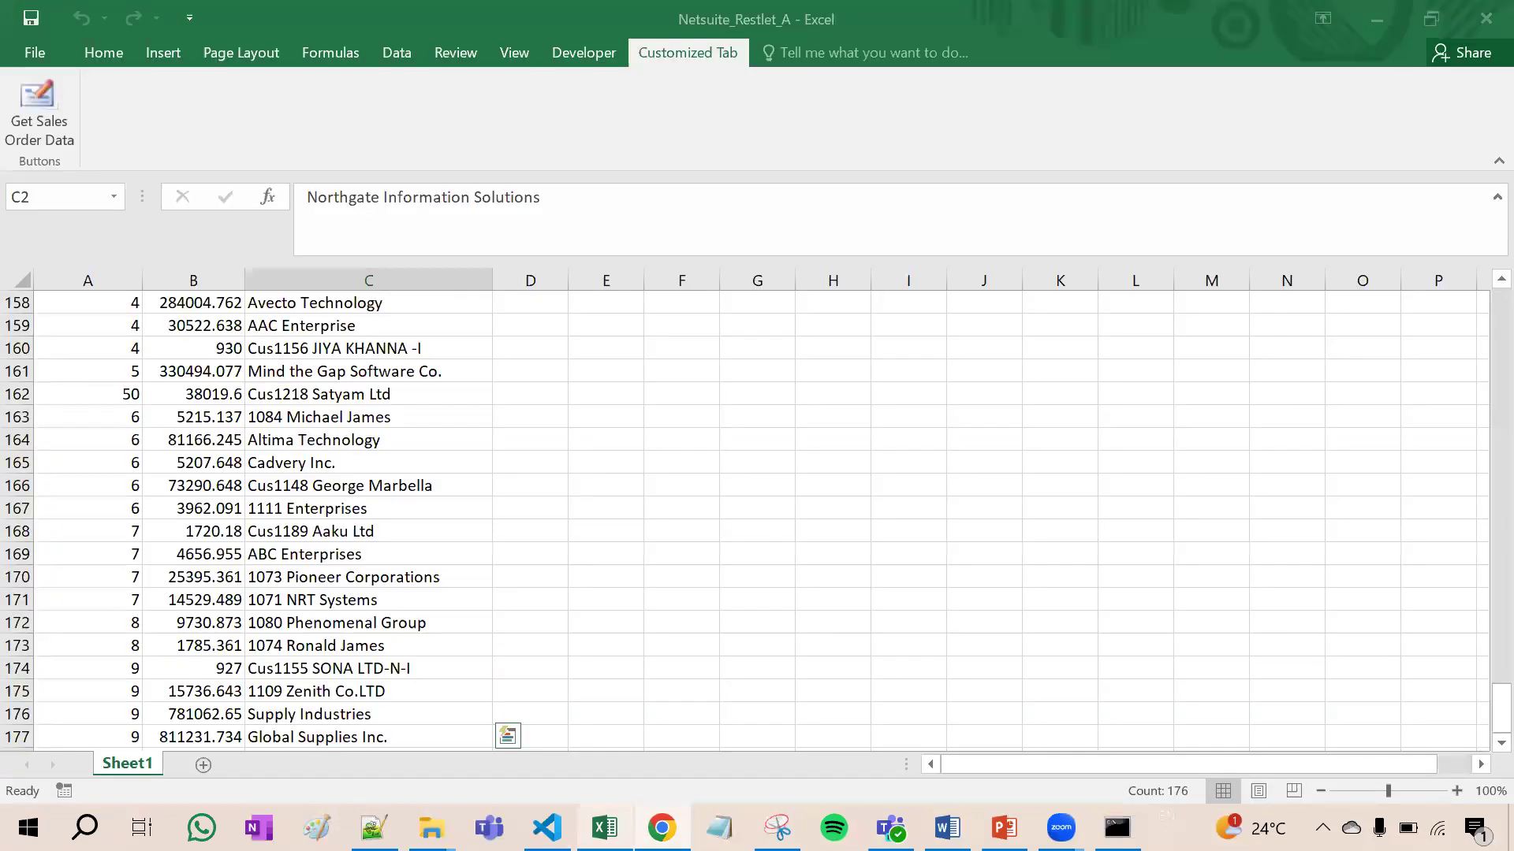
scroll(738, 554, "up", 20)
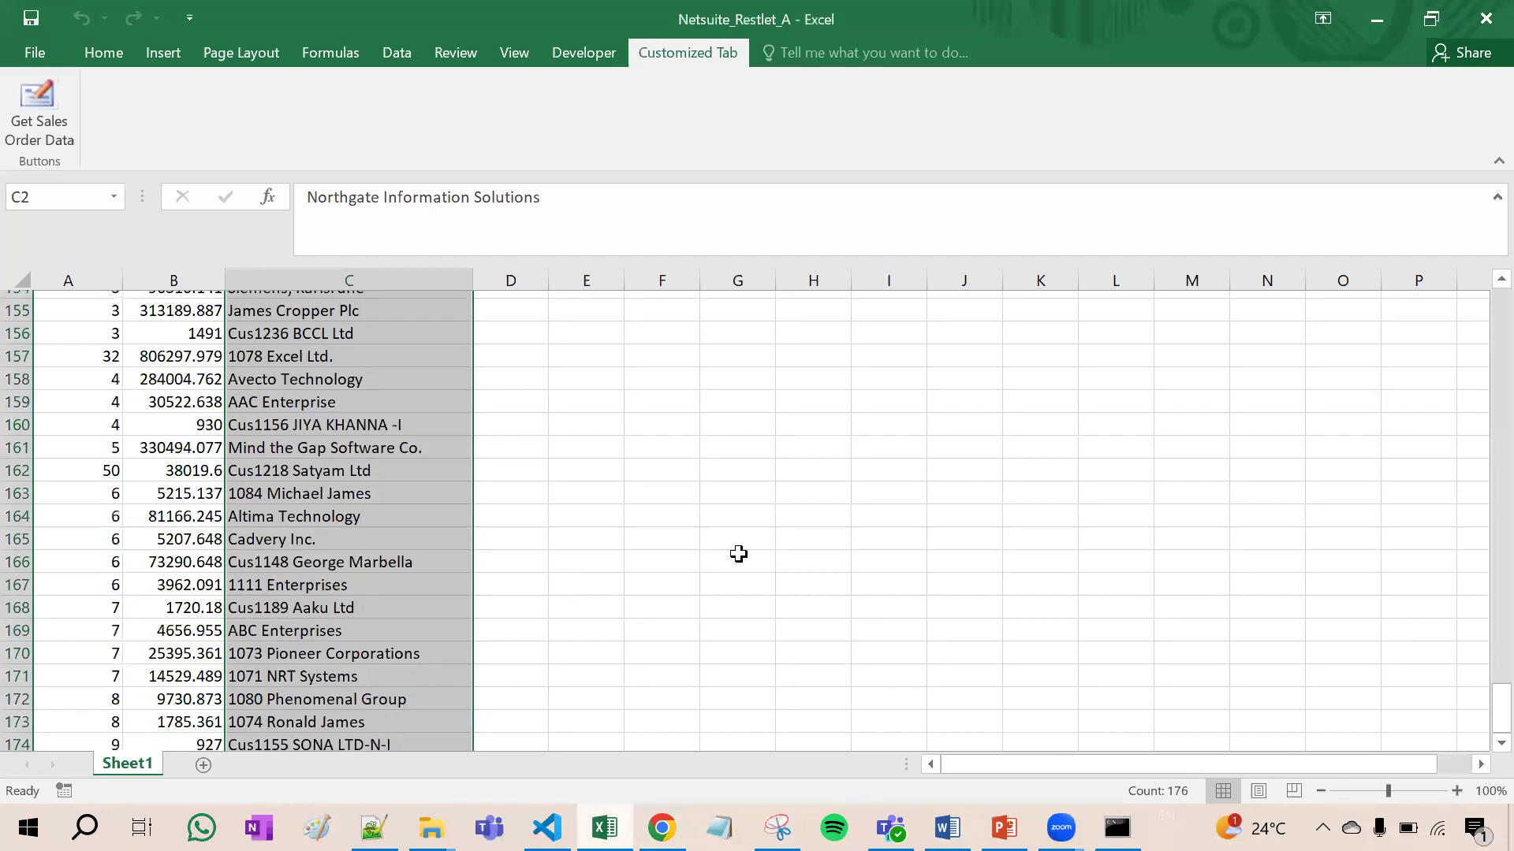
scroll(738, 554, "up", 7)
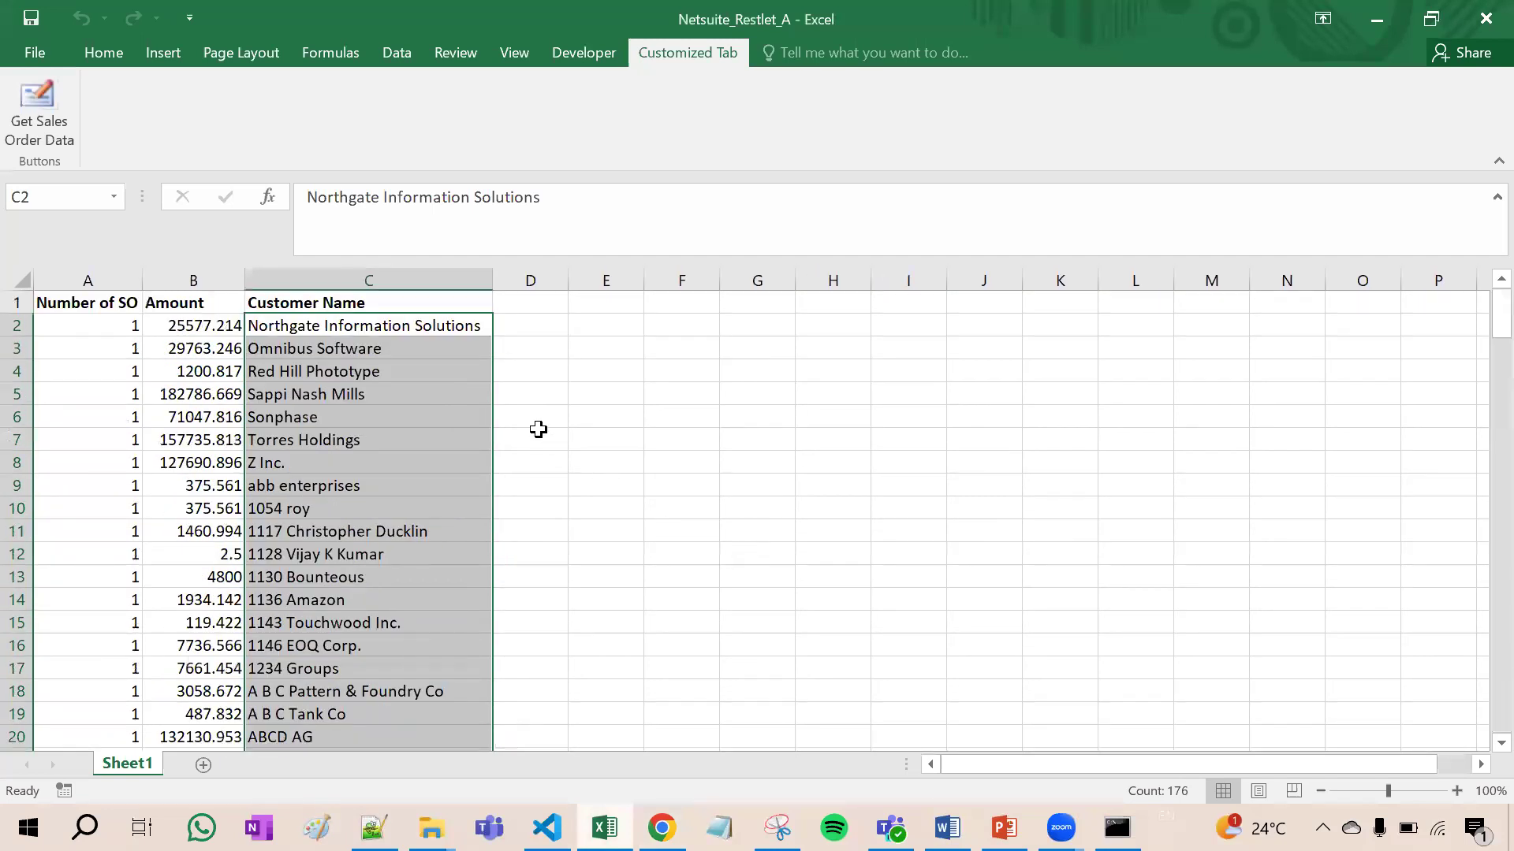
left_click(430, 327)
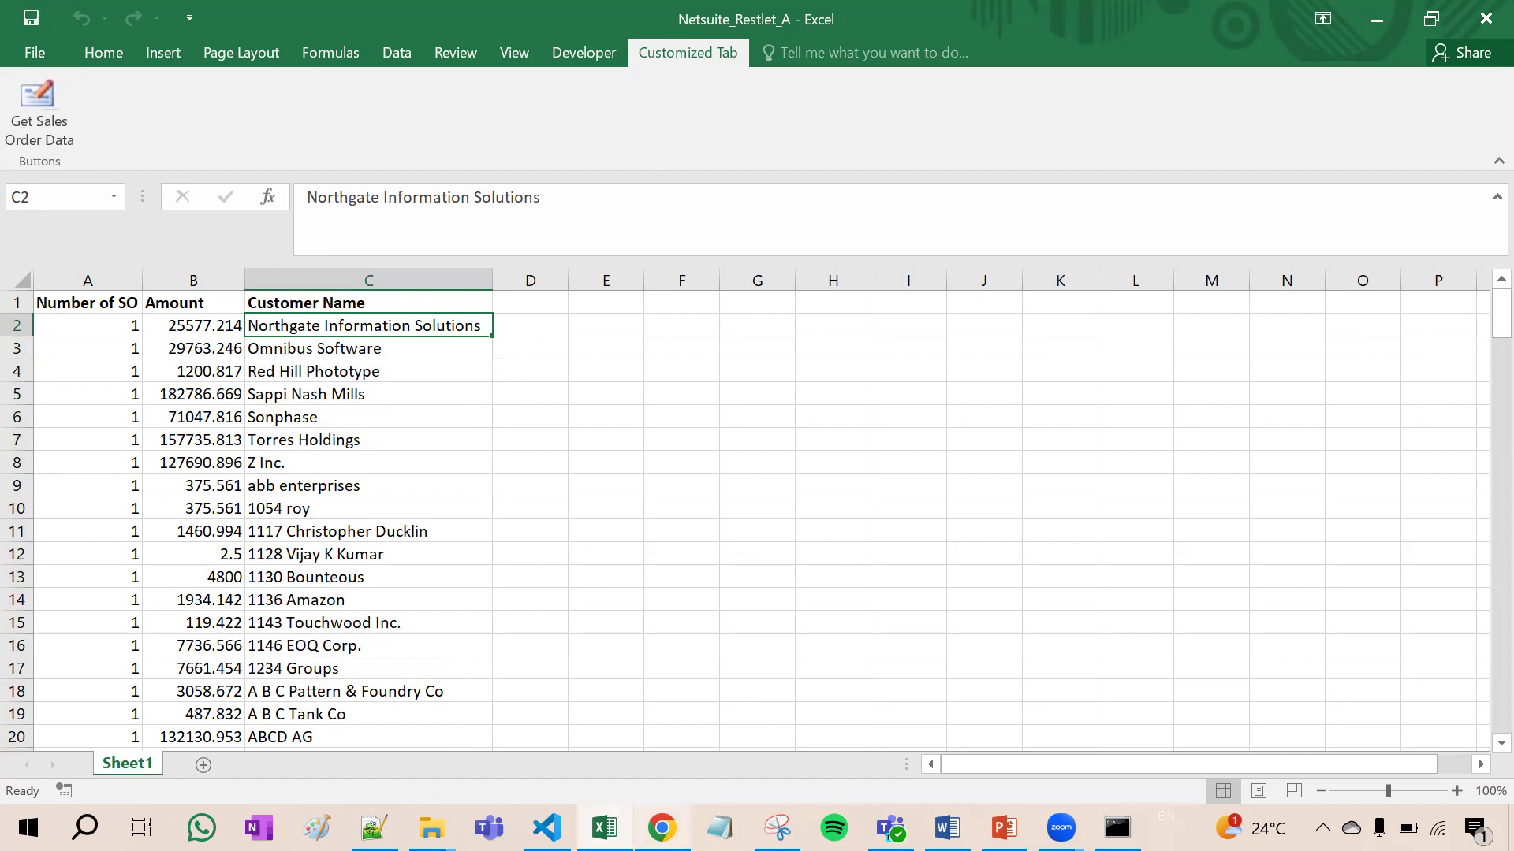
Step: In NetSuite, open the deployment record of the PythonRestlet2 script to view its external URL, and go back to the script record
left_click(662, 828)
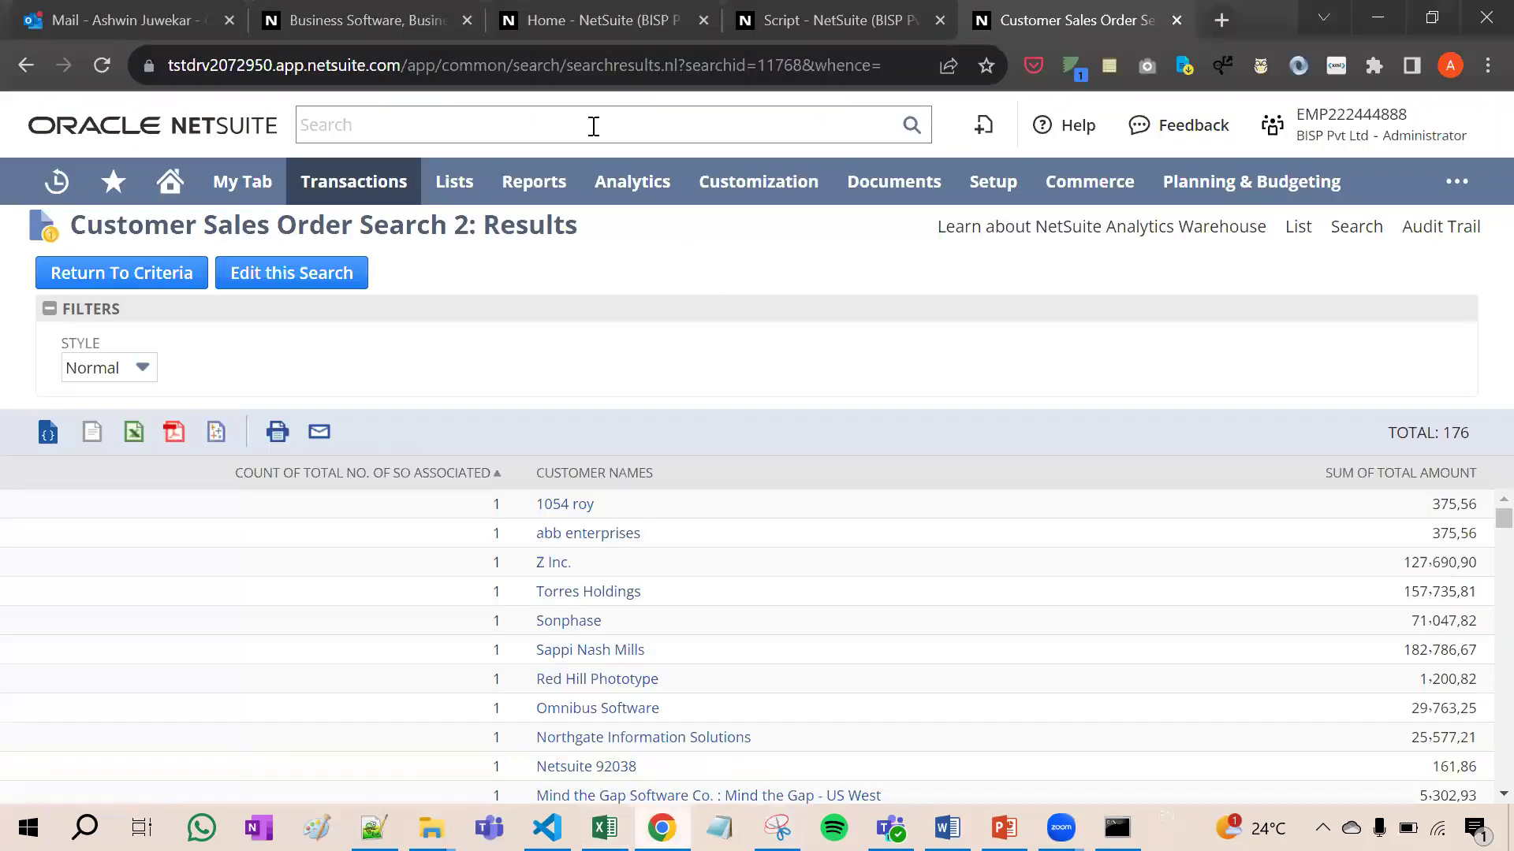
left_click(836, 17)
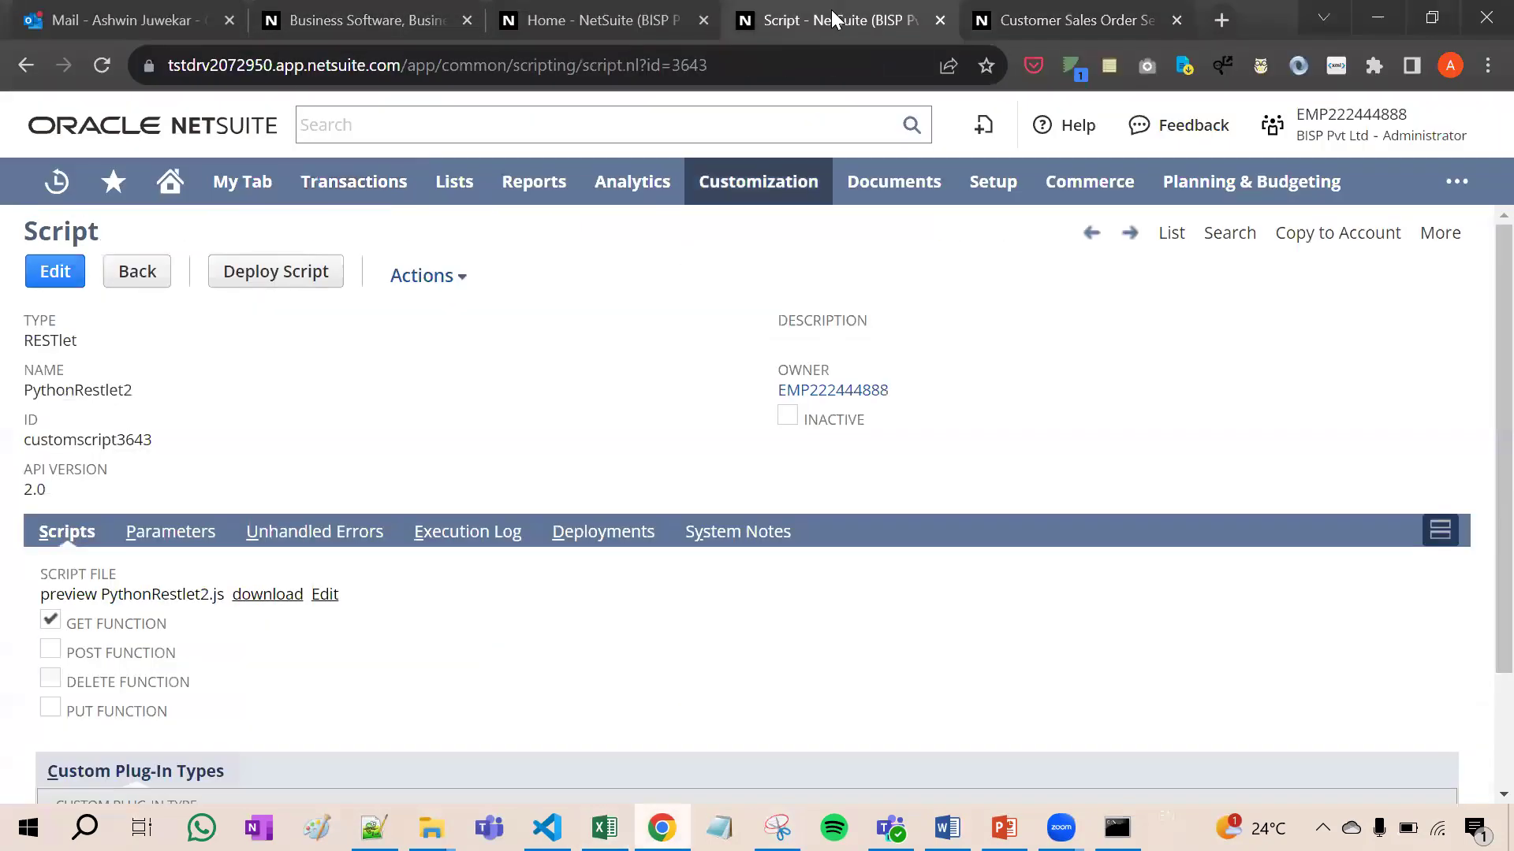
left_click(625, 542)
left_click(64, 617)
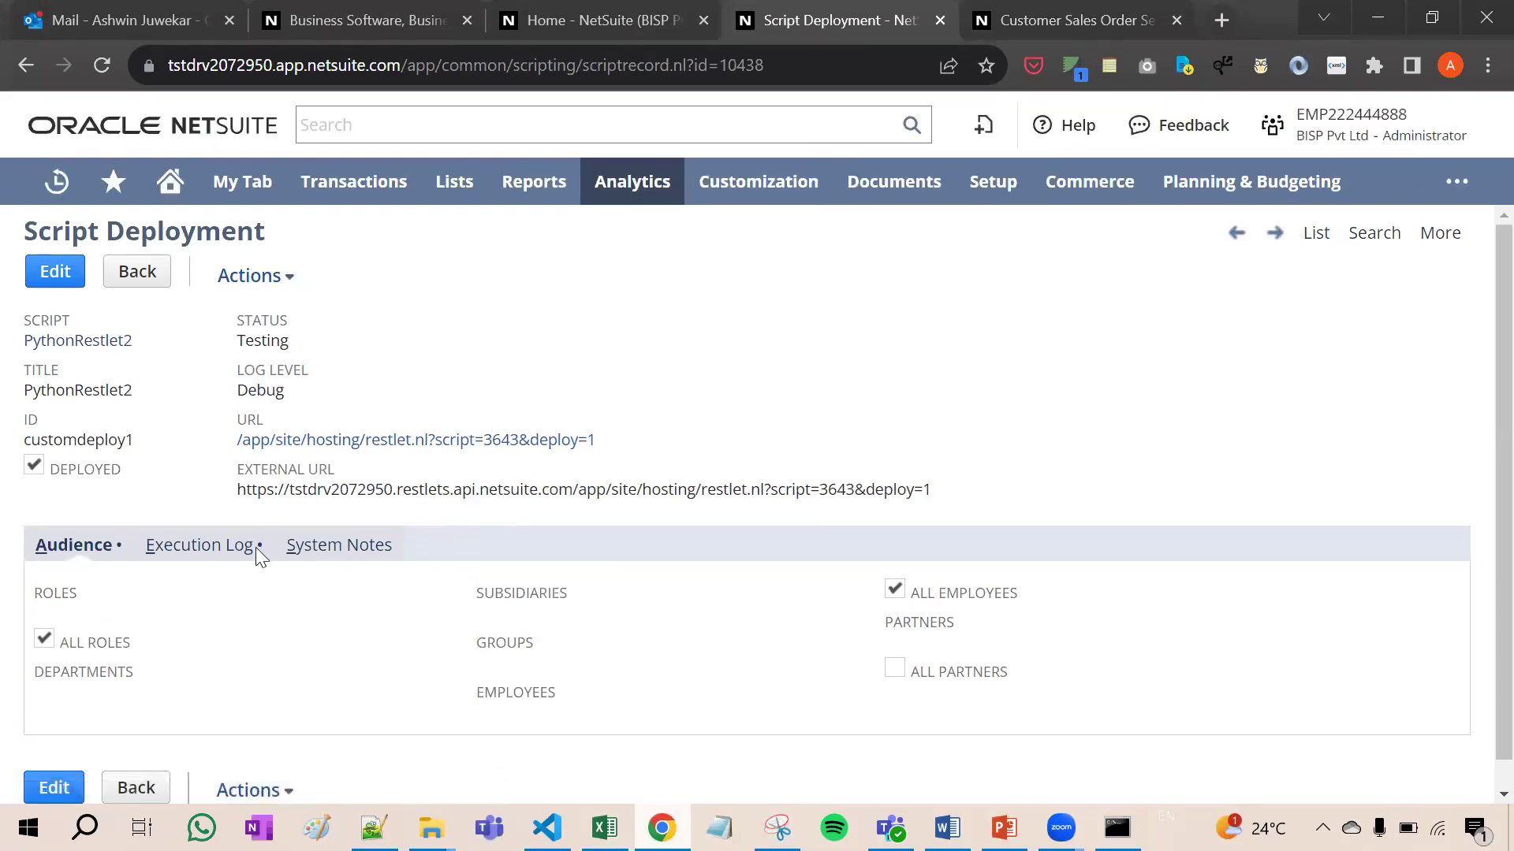
left_click(98, 342)
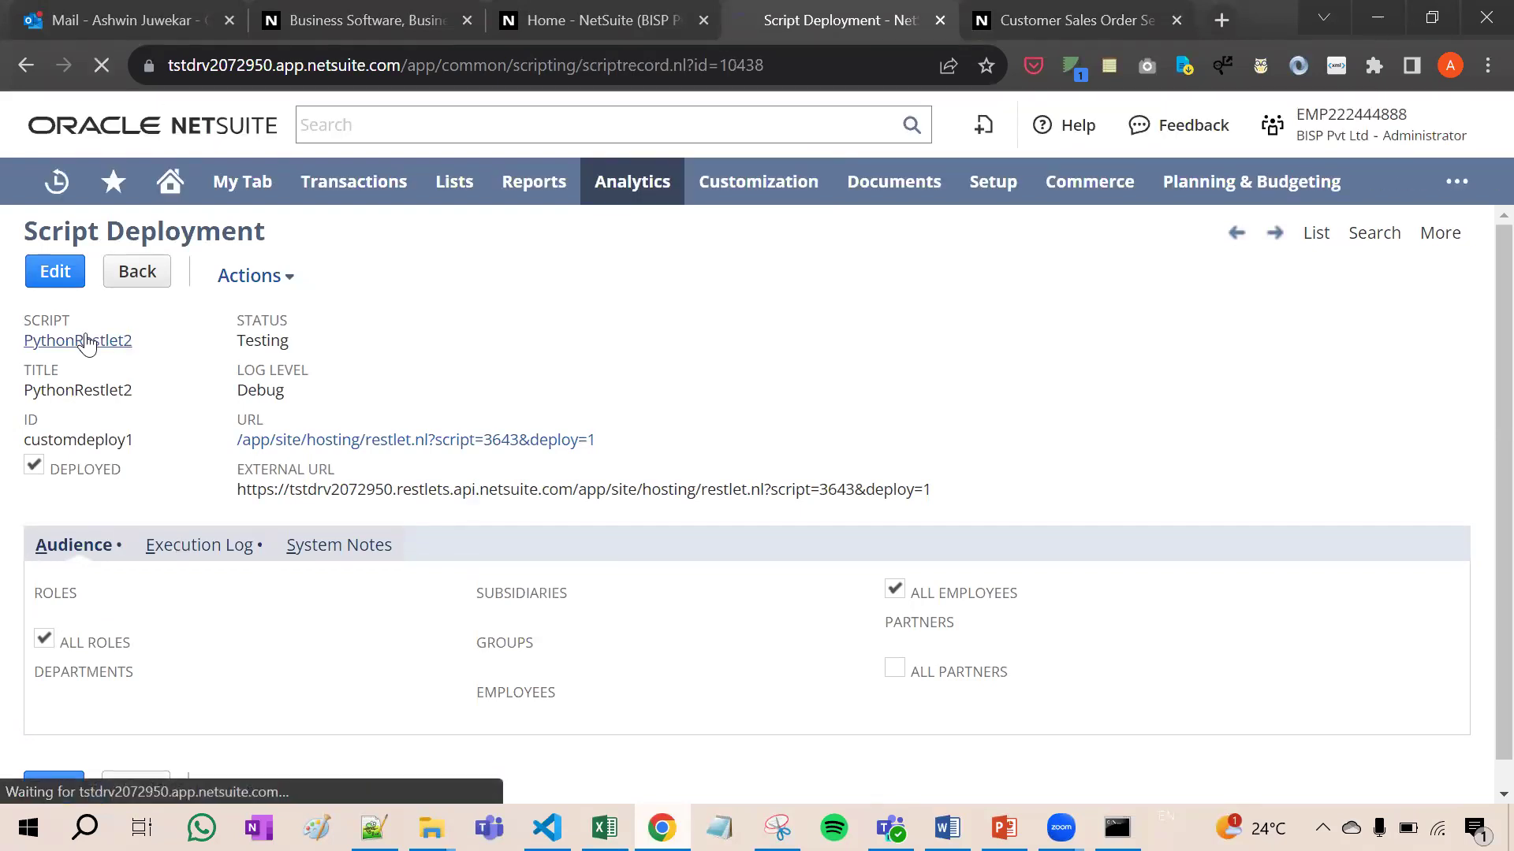
Step: Review the RESTlet URL and OAuth setup at the start of netsuite_restlets_A.py in Notepad++, and return to the Excel workbook
left_click(373, 828)
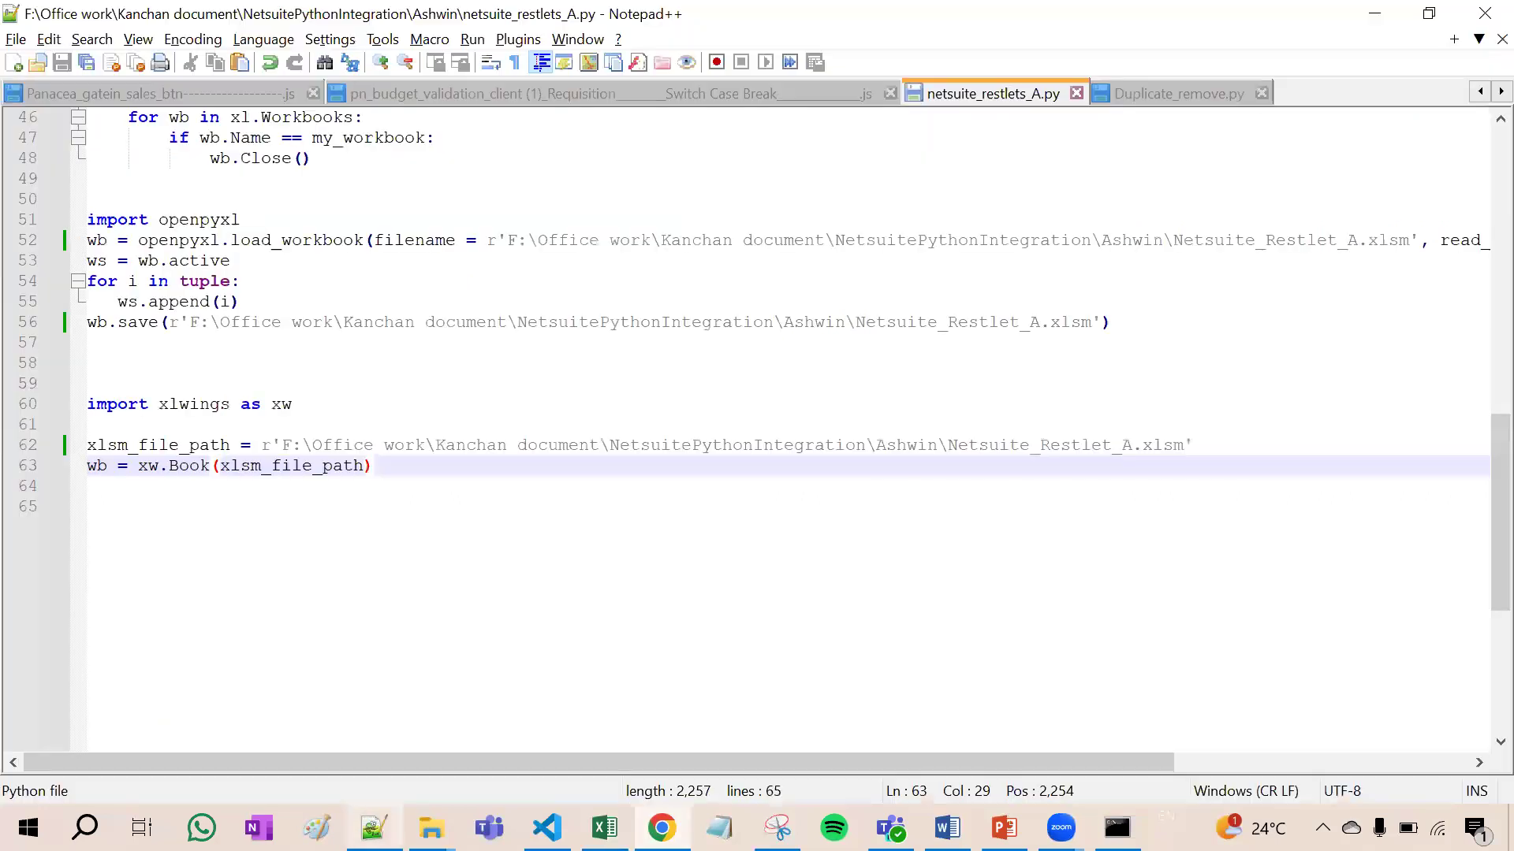
scroll(580, 511, "up", 15)
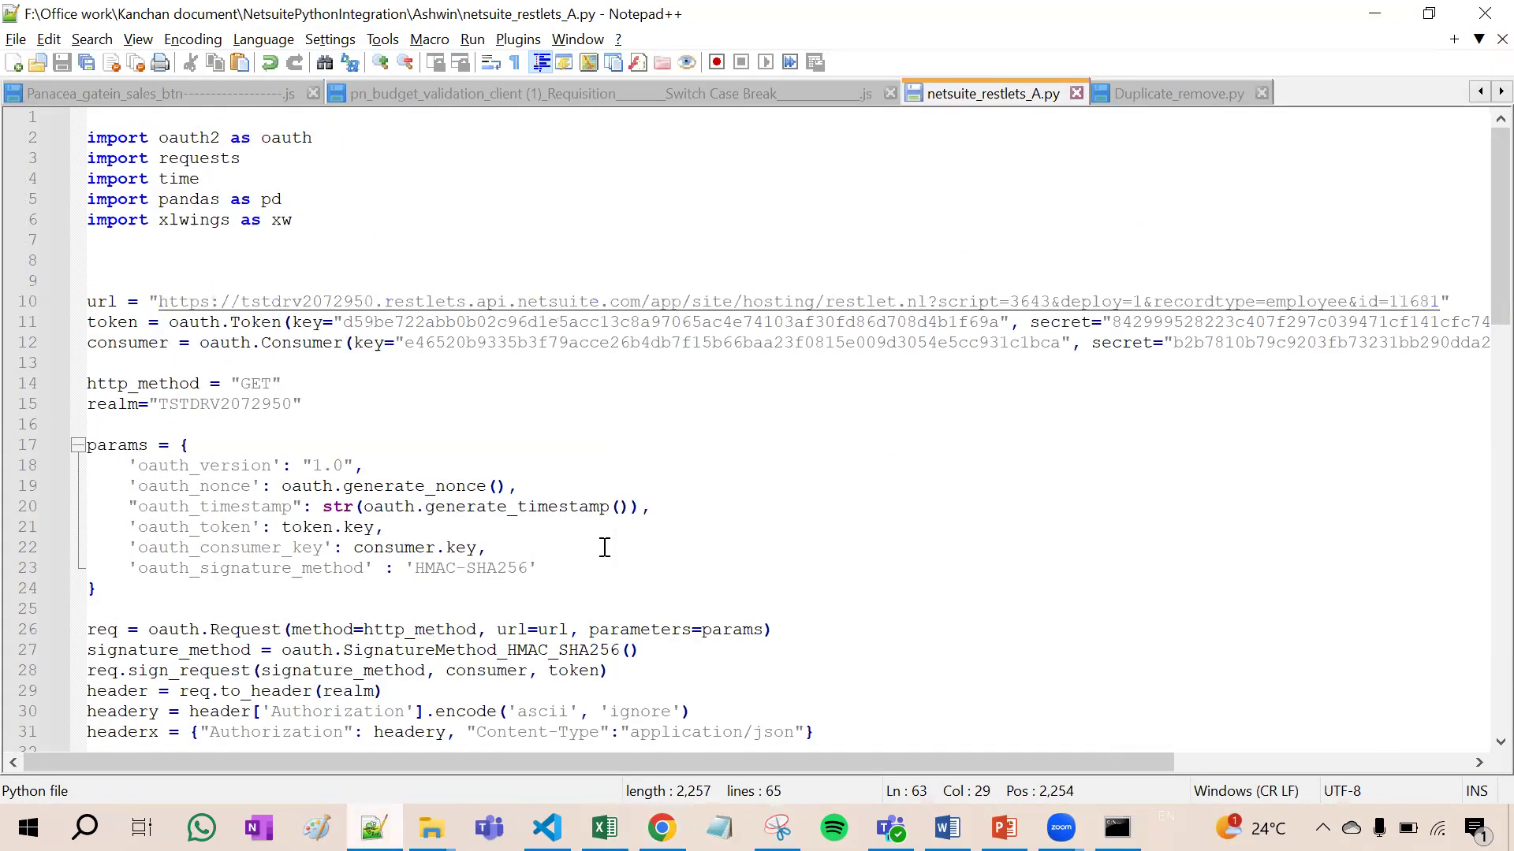
left_click(605, 828)
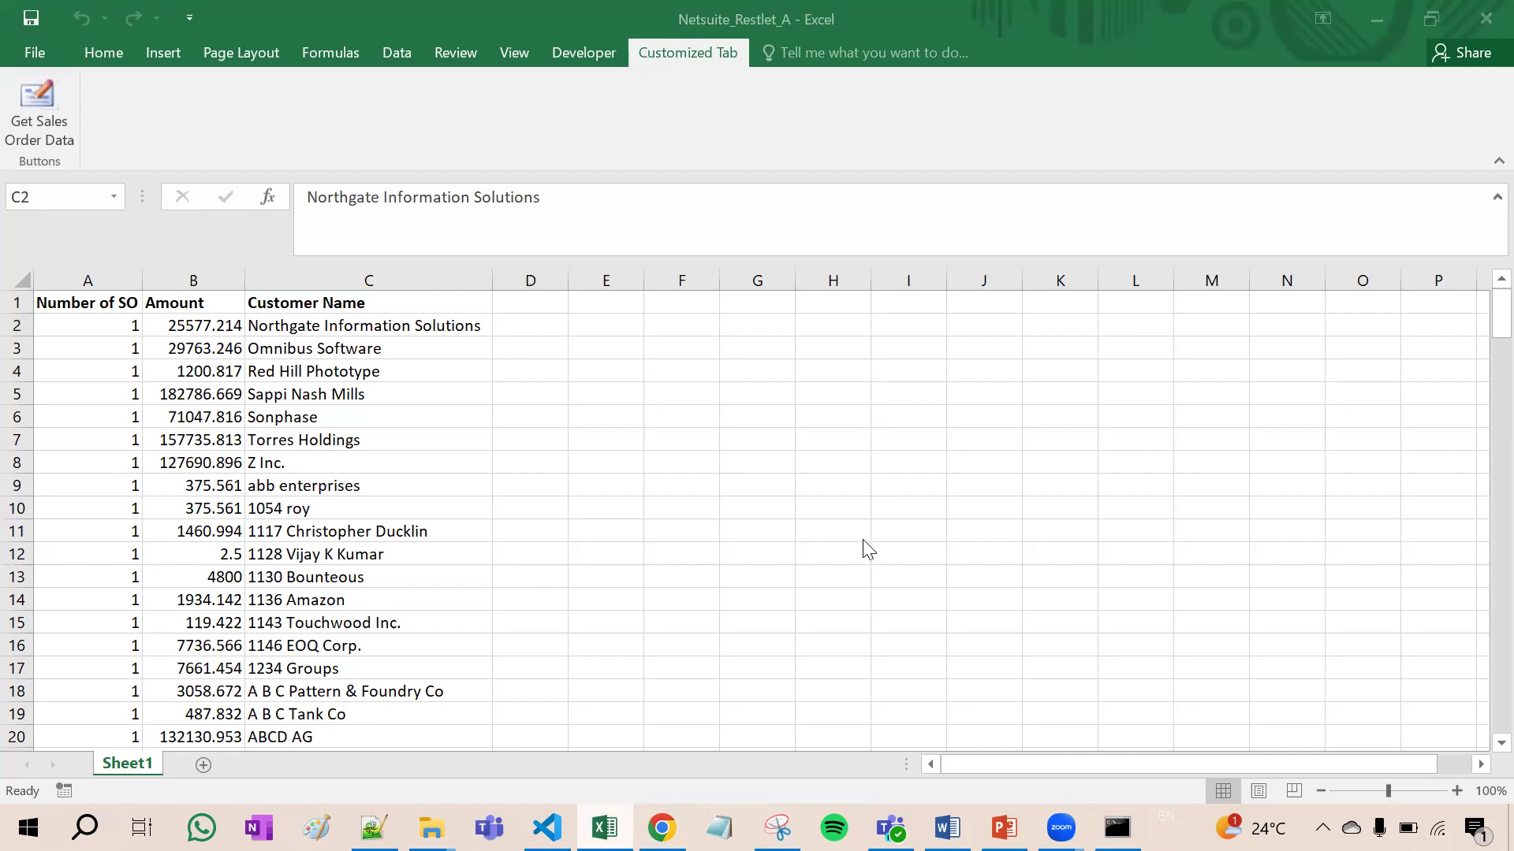
Step: Switch to the PowerPoint presentation and start the slide show from the "Why Integration is used" slide
left_click(1003, 827)
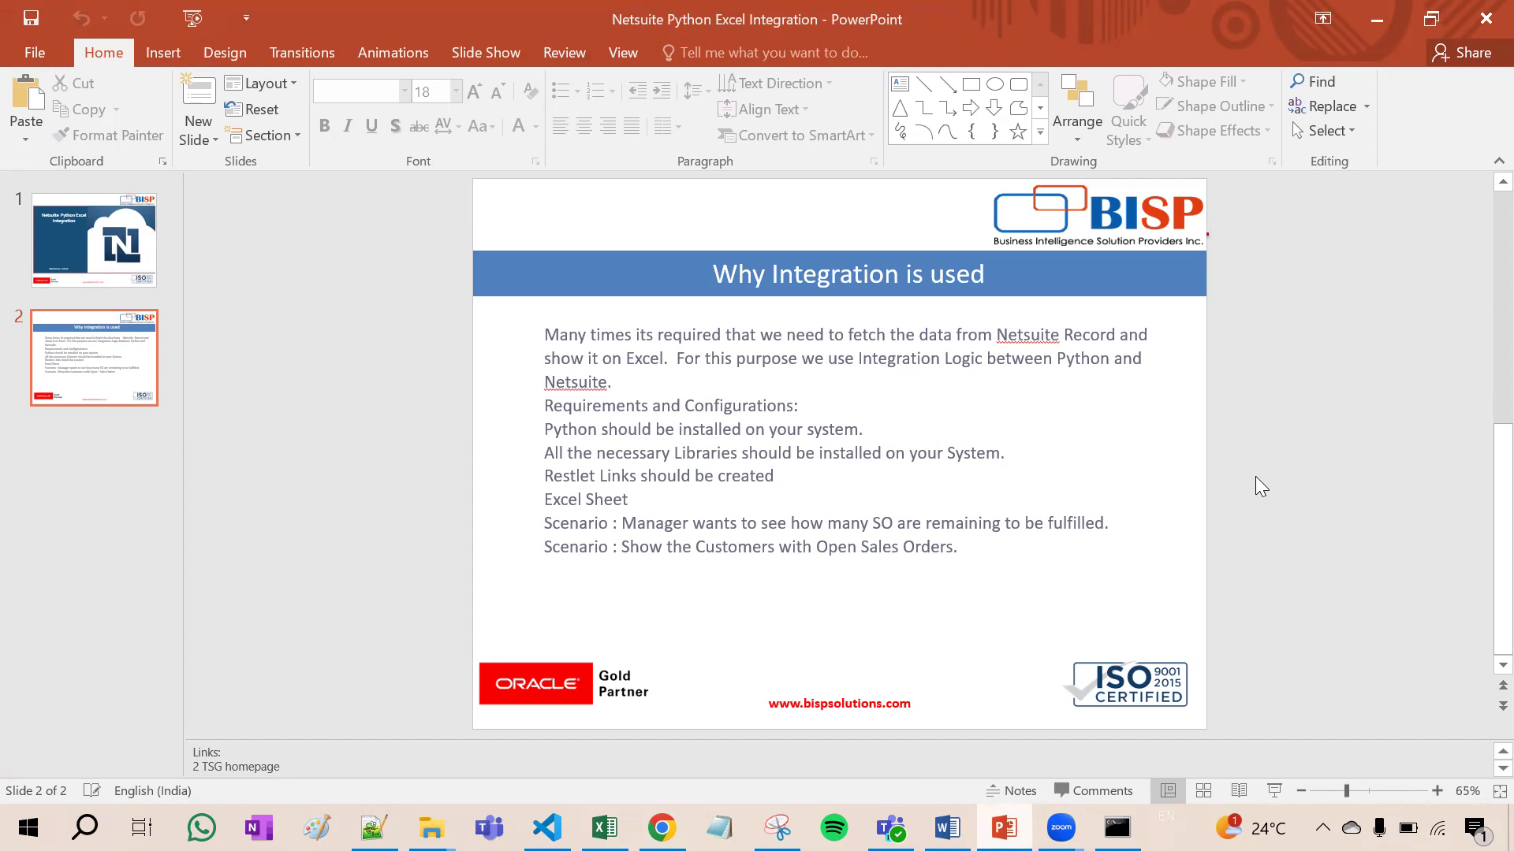
key("shift+F5")
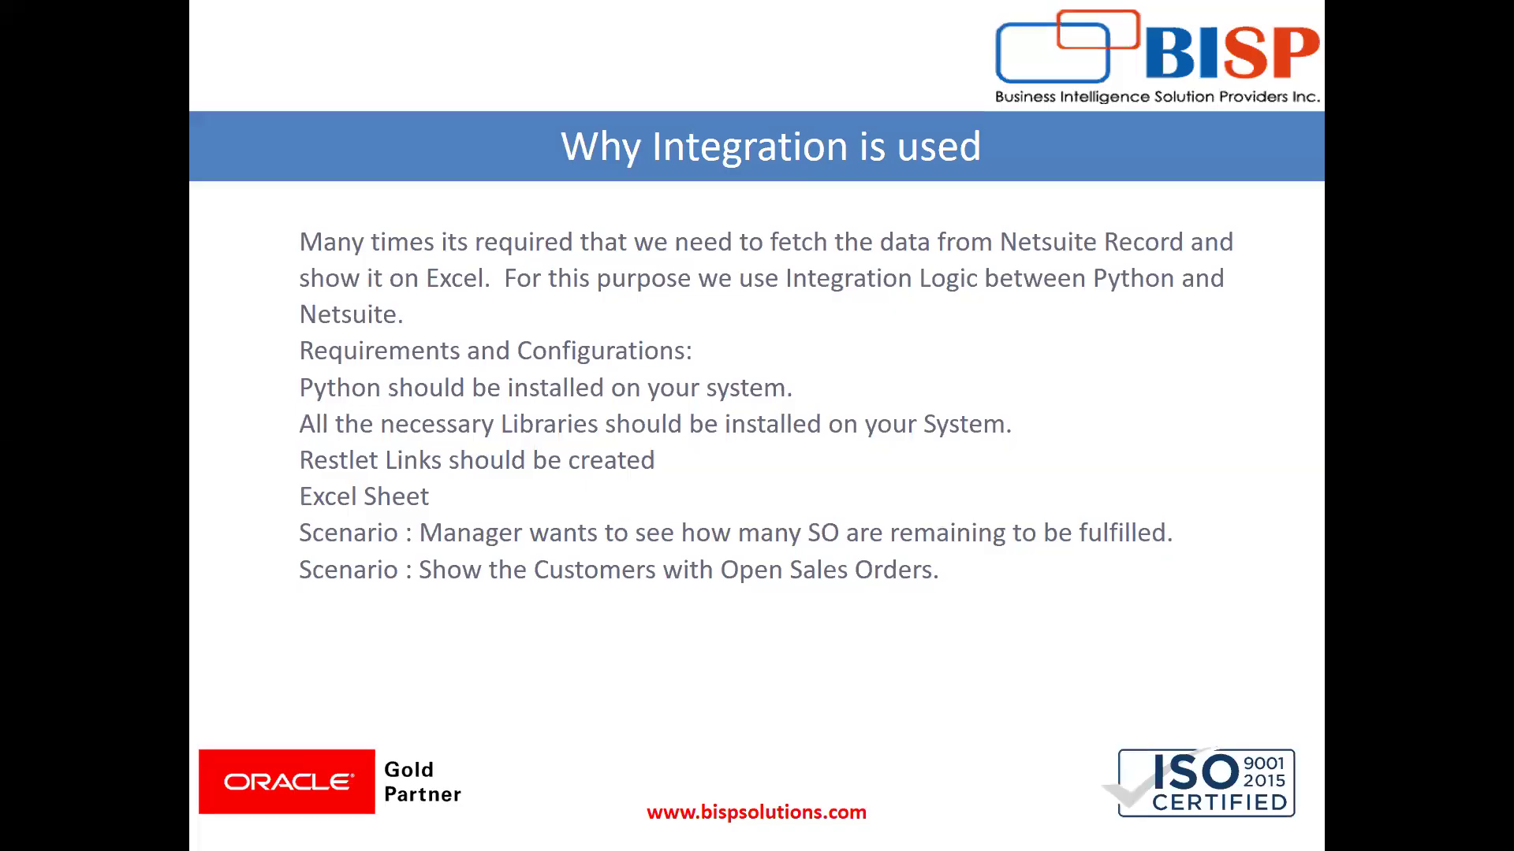